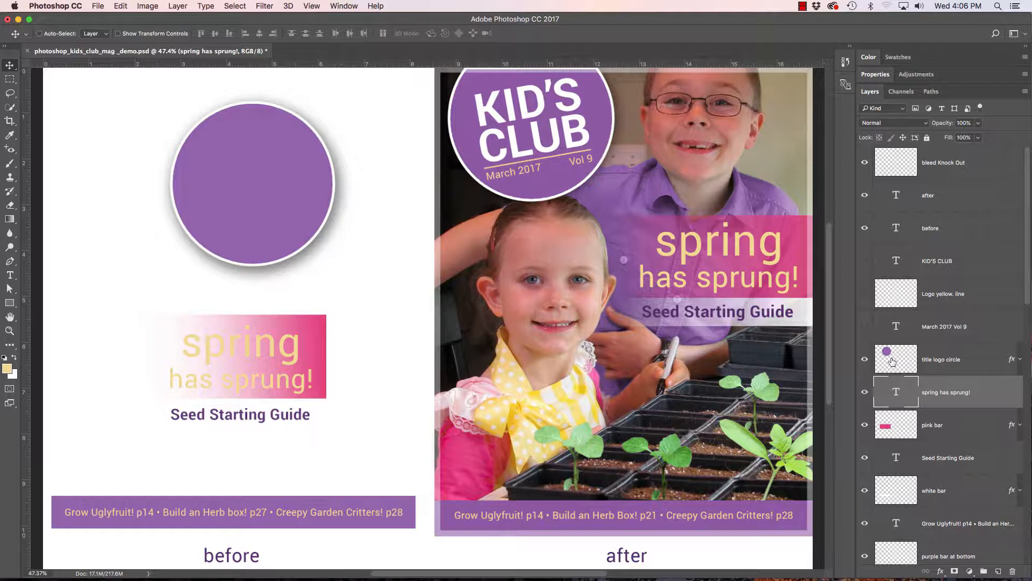
Draw a text box above the title logo circle layer and enter KID'S CLUB on two lines.
key(super)
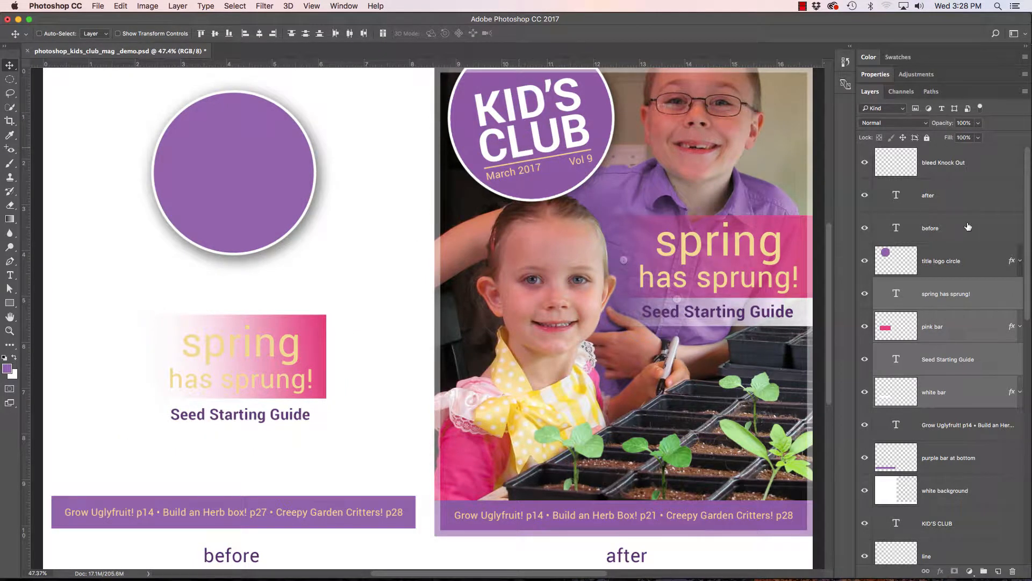
click(952, 265)
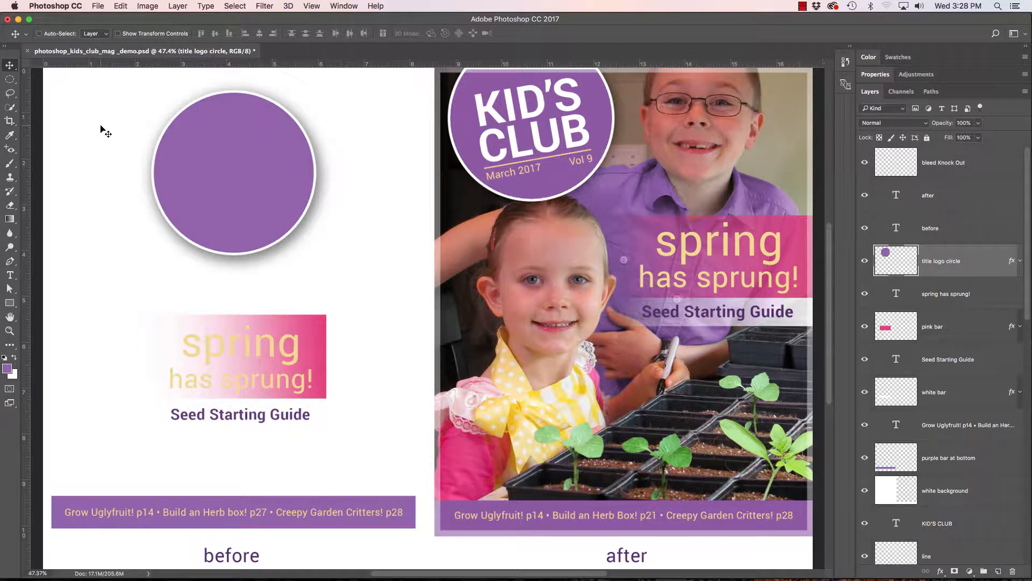
key(t)
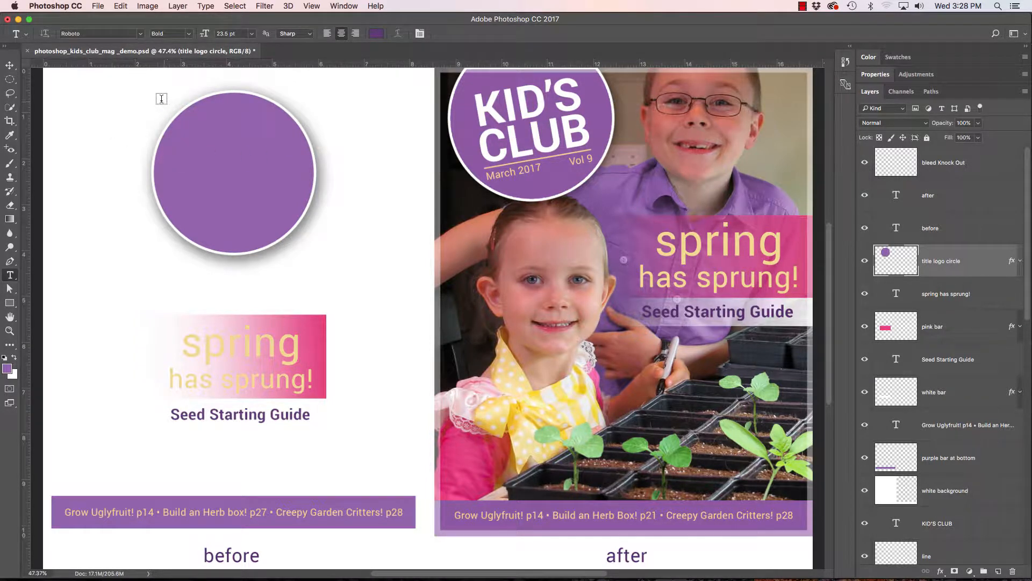
drag(159, 96, 168, 114)
drag(210, 164, 308, 208)
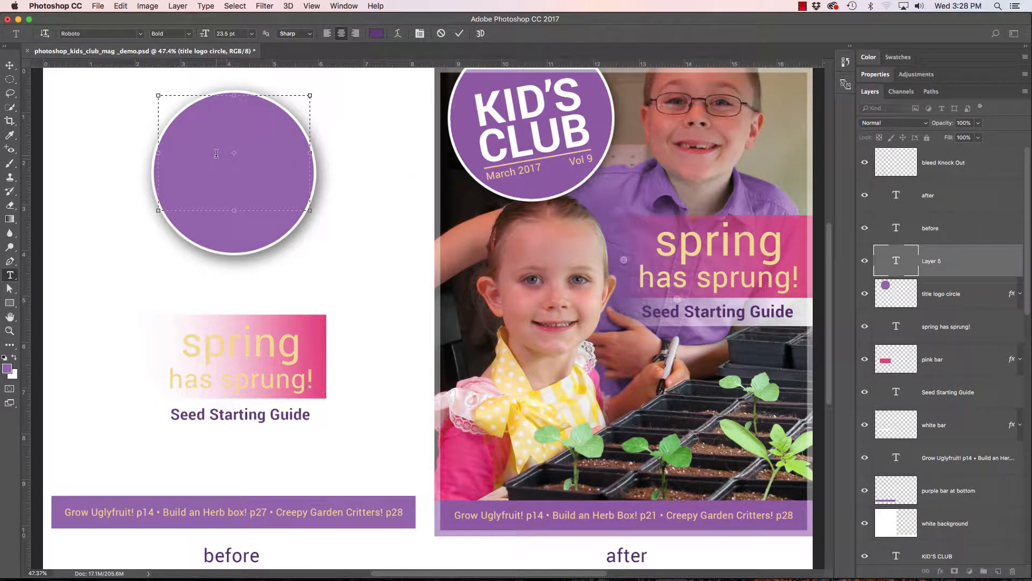
text(KID'S)
key(BackSpace)
text('S )
text(CLUB)
key(super+a)
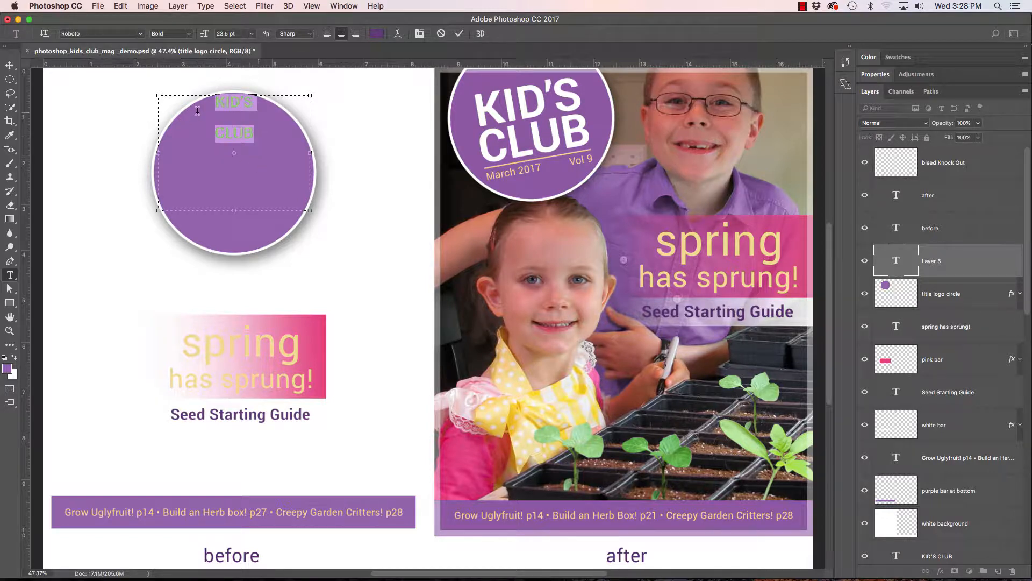
Enlarge the selected KID'S CLUB text to 61.5 pt.
key(super+shift+period)
key(super+shift+period)
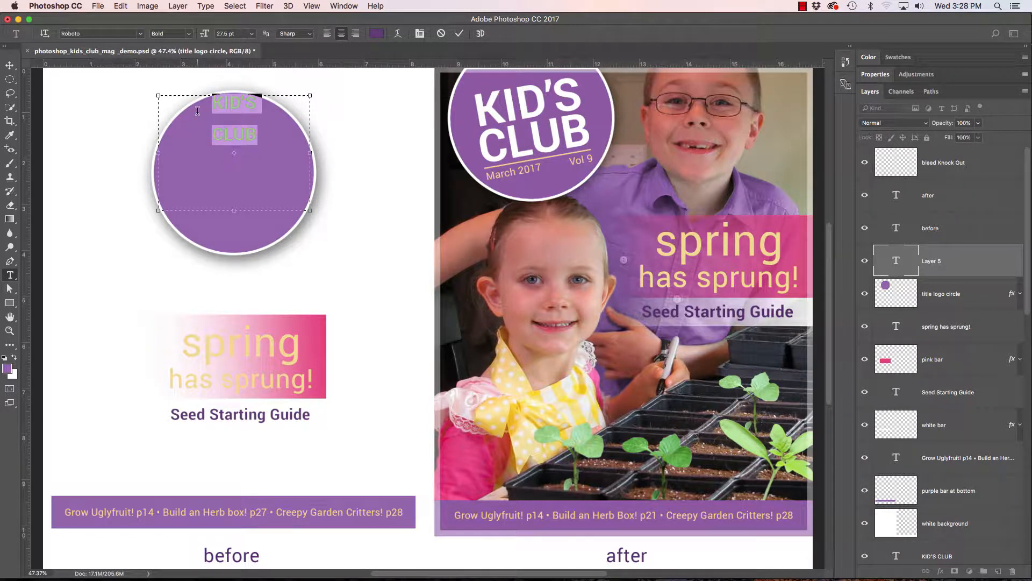
key(super+shift+period)
key(super+shift+period)
key(super+shift+period)
key(super+shift+period)
key(super+shift+period)
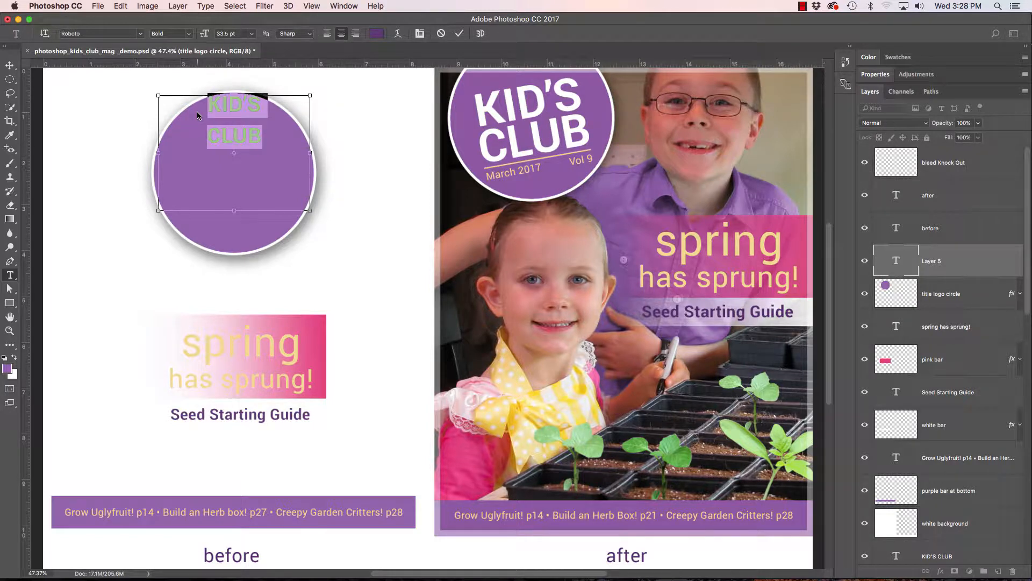
key(super+shift+period)
key(super+shift+period)
key(super+shift+period)
key(super+shift+period)
key(super+shift+period)
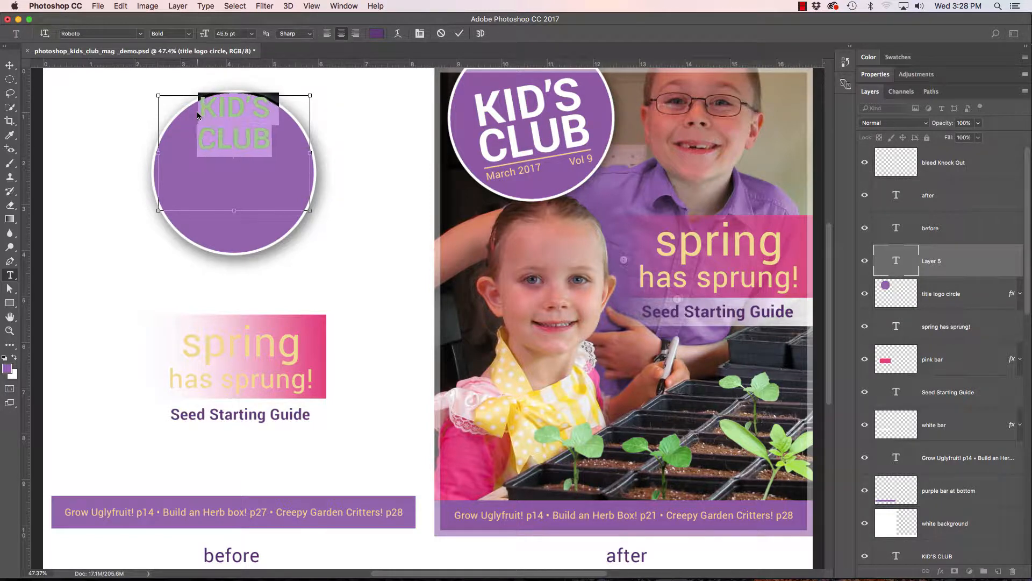
key(super+shift+period)
key(super+shift+period)
key(super+shift+period)
key(super+shift+period)
key(super+shift+period)
key(super+shift+period)
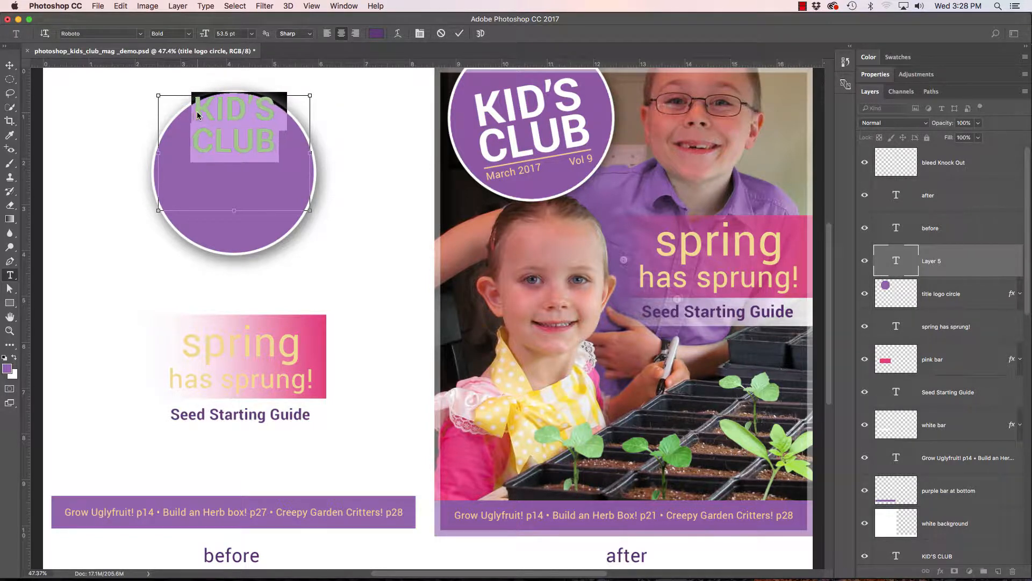
key(super+shift+period)
key(super+shift+period)
key(super+shift+period)
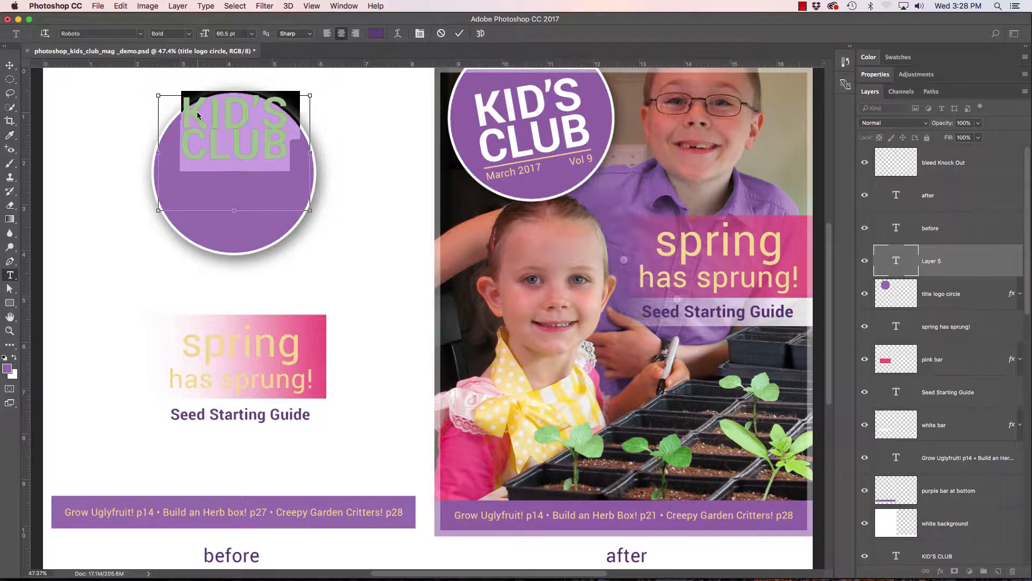
key(super+shift+comma)
key(super+shift+comma)
key(super+shift+comma)
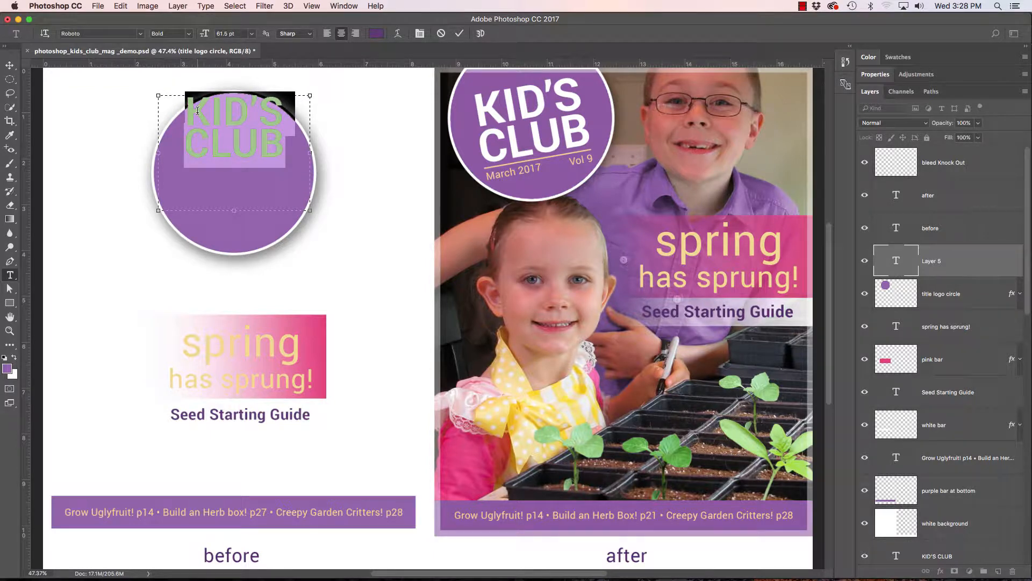
Delete the KID'S CLUB text from its box and return to the latest New Type Layer state in the history.
key(BackSpace)
scroll(252, 134, up, 2)
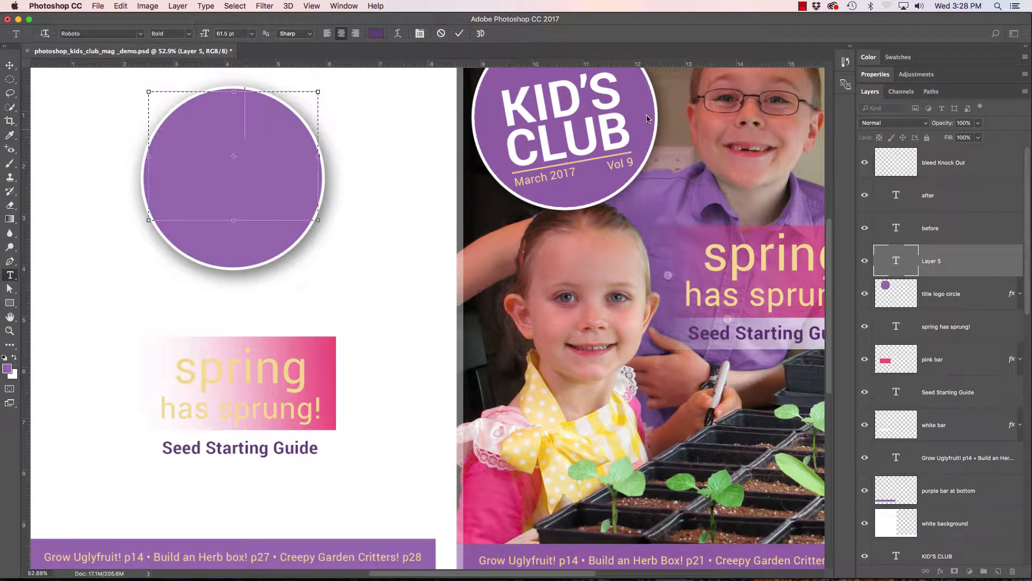
click(845, 62)
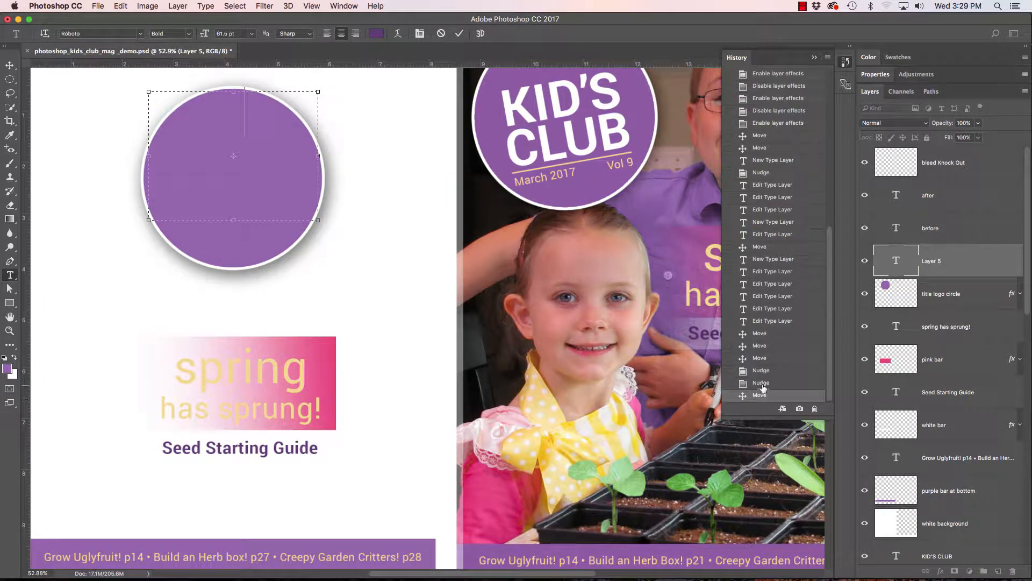
click(769, 396)
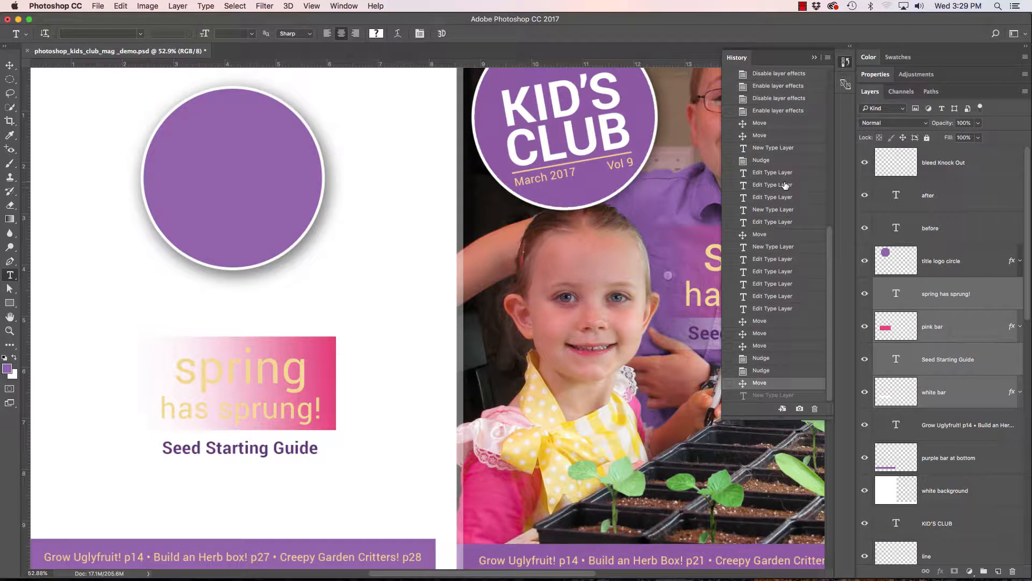
click(763, 396)
click(814, 57)
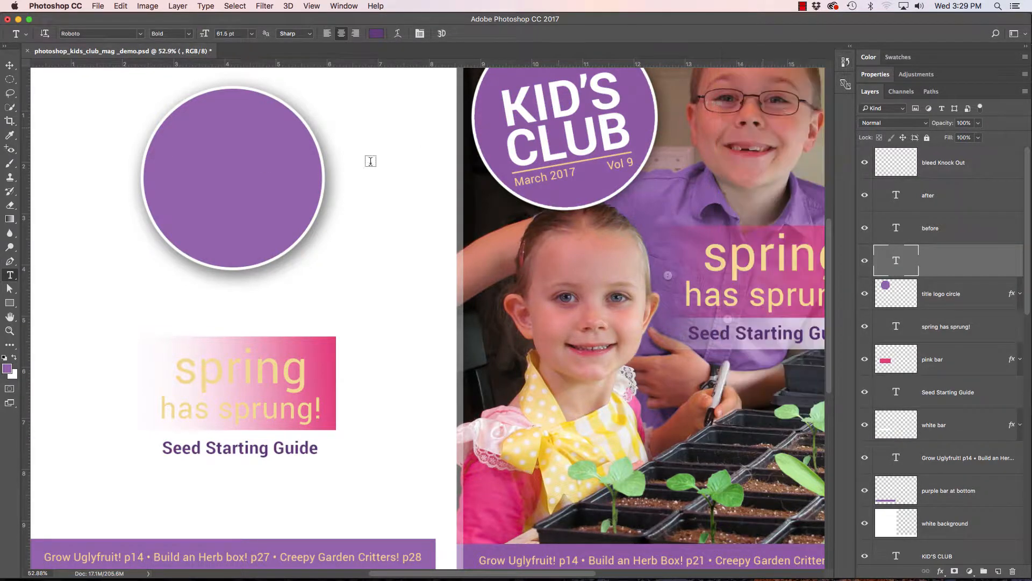
Draw a new text box spanning the purple circle and enter KID'S CLUB on two lines.
drag(142, 104, 329, 280)
text(K)
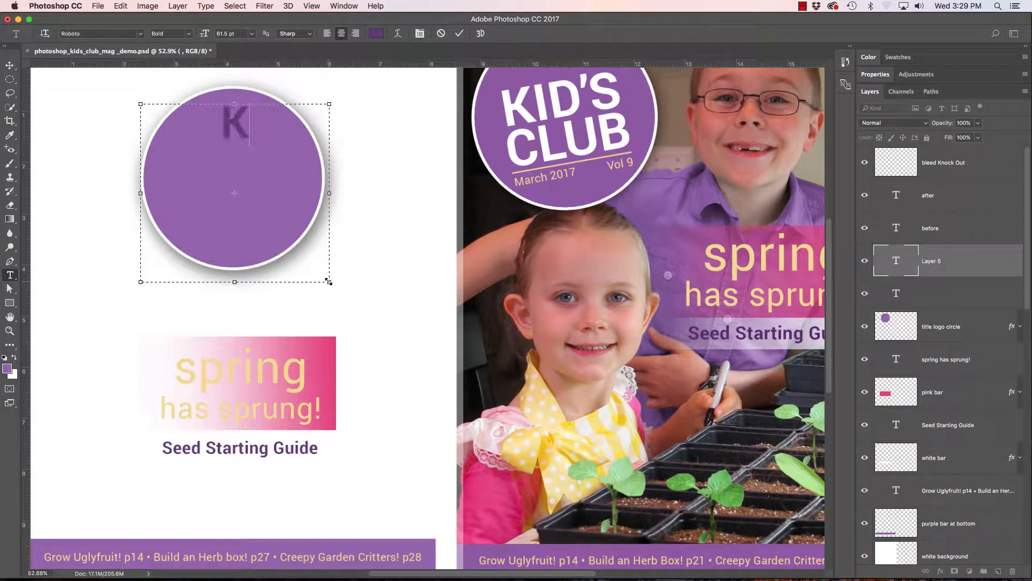
text(ID'S)
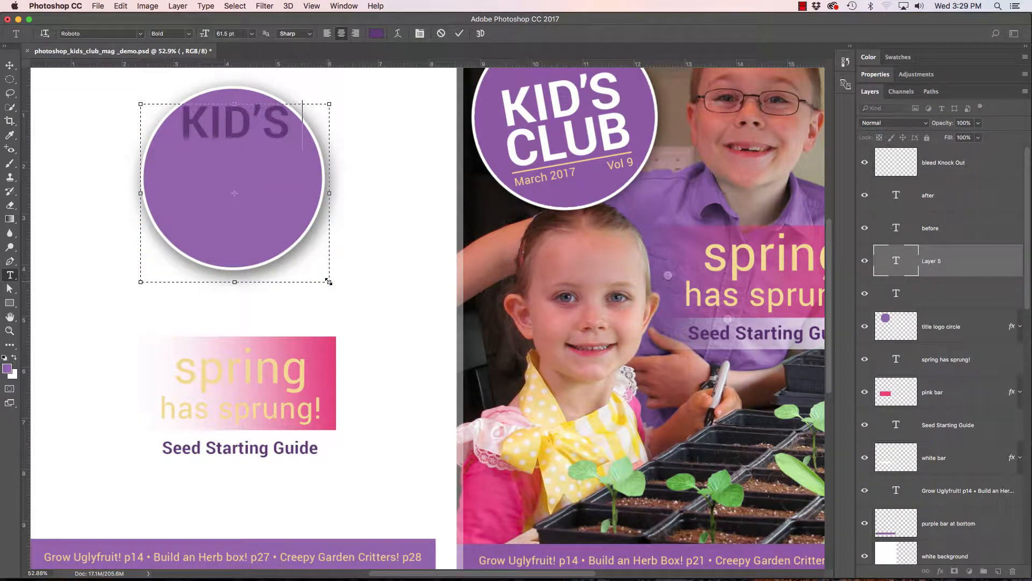
key(Return)
text(CLUB)
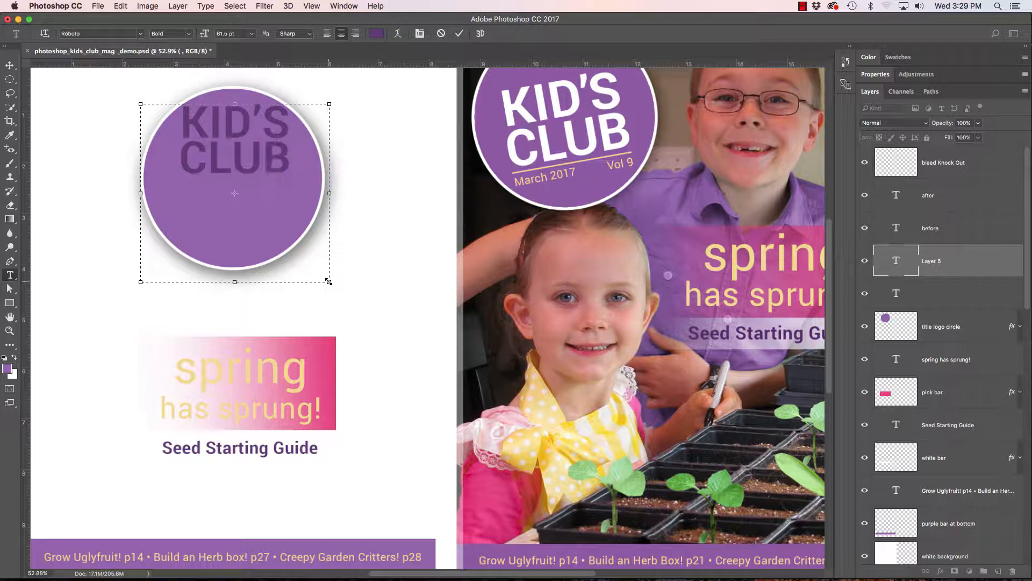
Select the whole KID'S CLUB text and adjust its tracking until the letters sit slightly tighter together.
drag(293, 156, 218, 141)
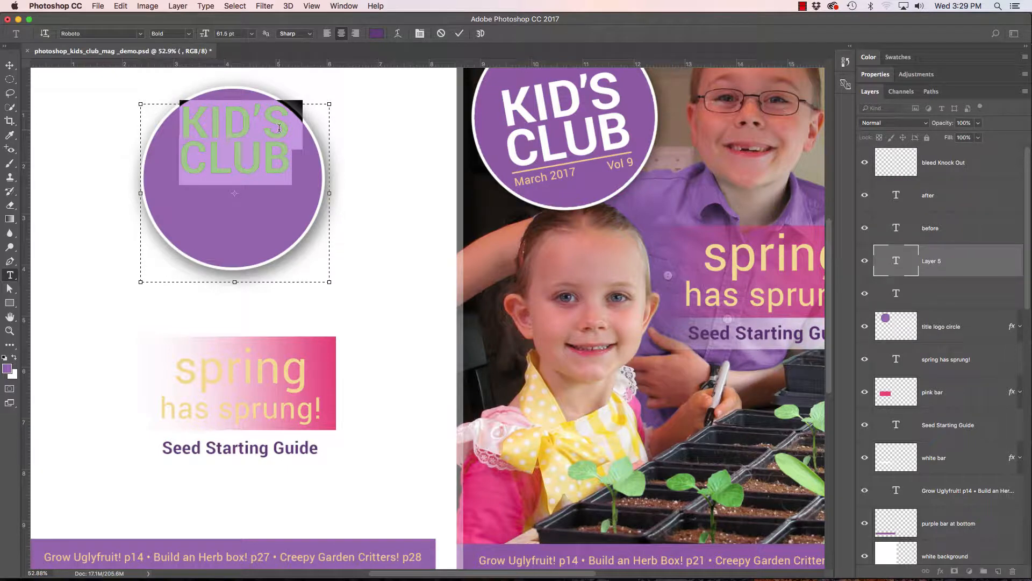
key(alt+Left)
key(alt+Left)
key(alt+Left)
key(alt+Left)
key(alt+Left)
key(alt+Left)
key(alt+Left)
key(alt+Left)
key(alt+Left)
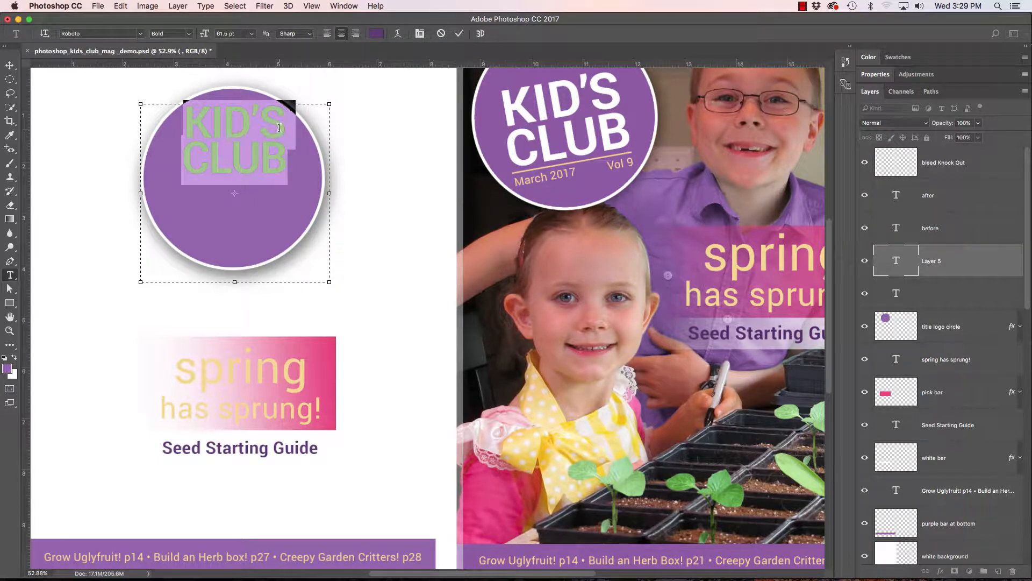
key(alt+Left)
key(alt+Left)
key(alt+Left)
key(alt+Left)
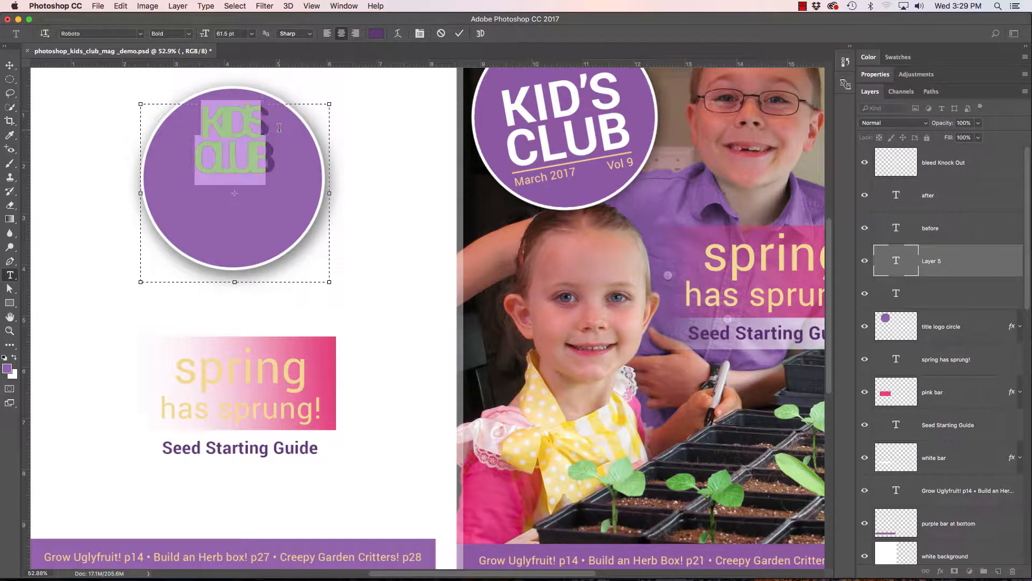
key(alt+Right)
key(alt+Right)
key(alt+Right)
key(alt+Right)
key(alt+Right)
key(alt+Right)
key(alt+Right)
key(alt+Right)
key(alt+Right)
key(alt+Right)
key(alt+Right)
key(alt+Right)
key(alt+Right)
key(alt+Right)
key(alt+Right)
key(alt+Right)
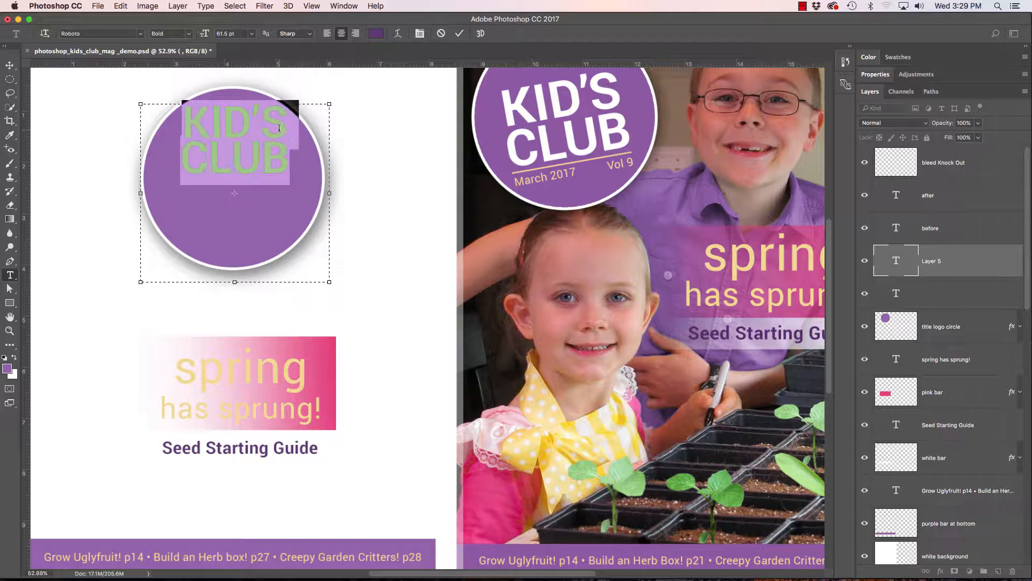
key(alt+Left)
key(alt+Left)
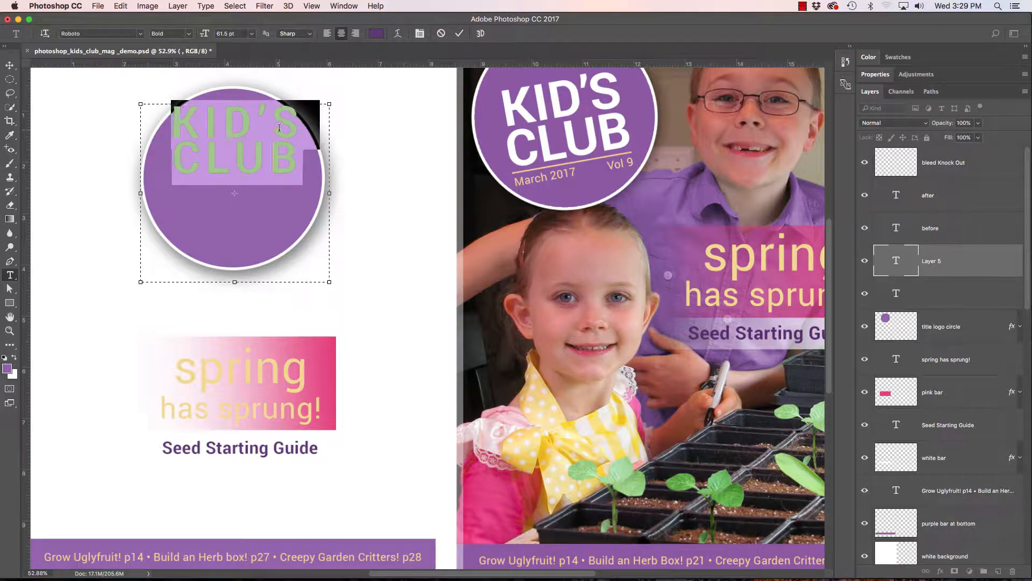
key(alt+Left)
key(alt+Left)
key(alt+Left)
key(alt+Left)
key(alt+Left)
key(alt+Left)
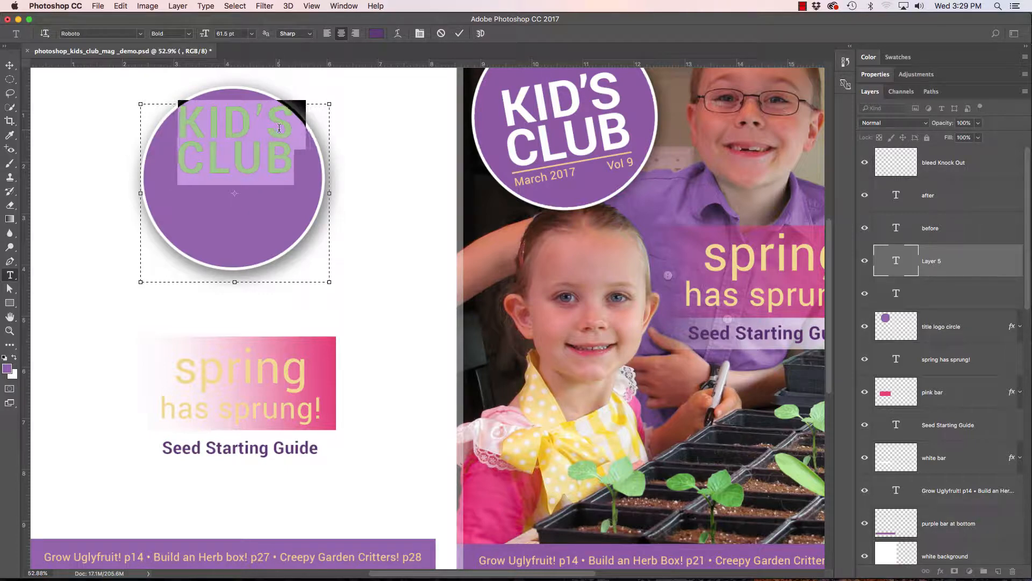
key(alt+Left)
key(alt+Left)
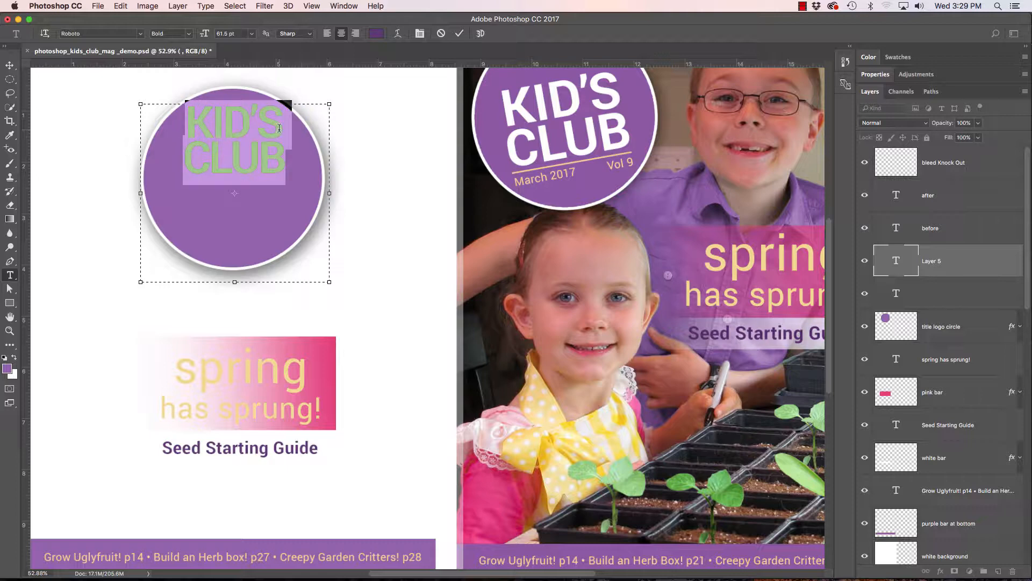
key(alt+Right)
key(alt+Right)
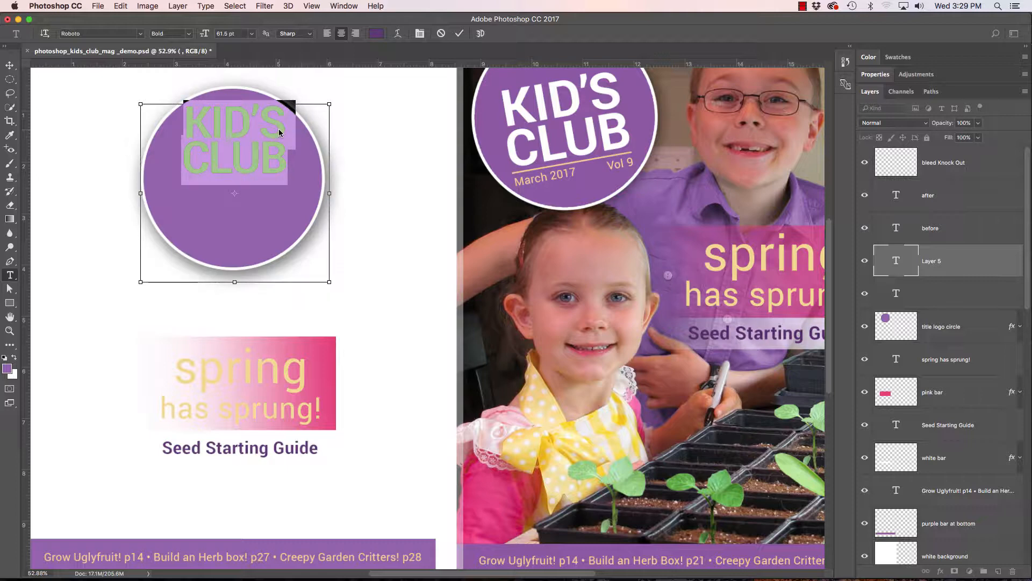
Enlarge the KID'S CLUB text to 79.5 pt.
key(super+shift+period)
key(super+shift+period)
key(super+shift+period)
key(super+shift+period)
key(super+shift+period)
key(super+shift+period)
key(super+shift+period)
key(super+shift+period)
key(super+shift+period)
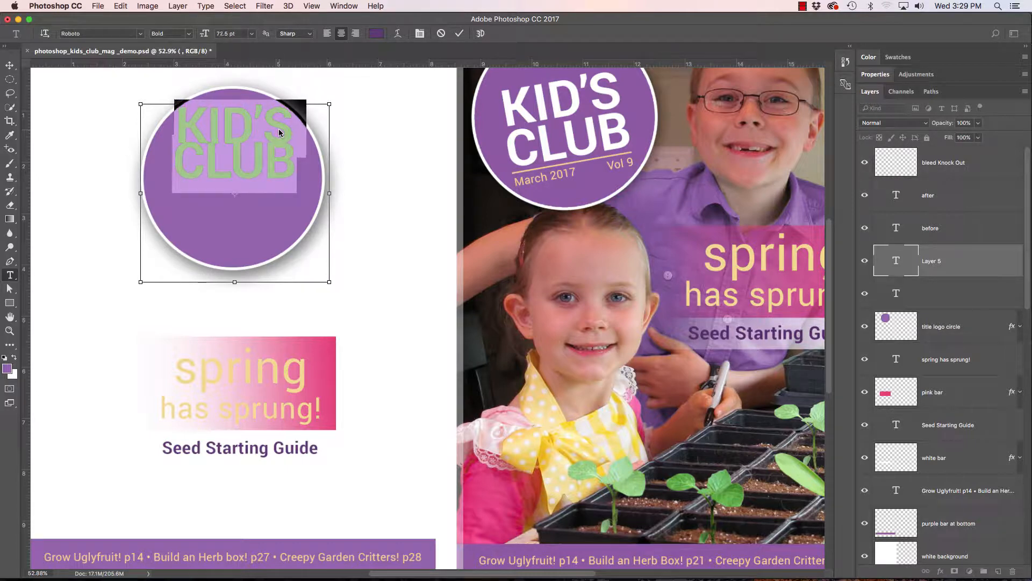
key(super+shift+period)
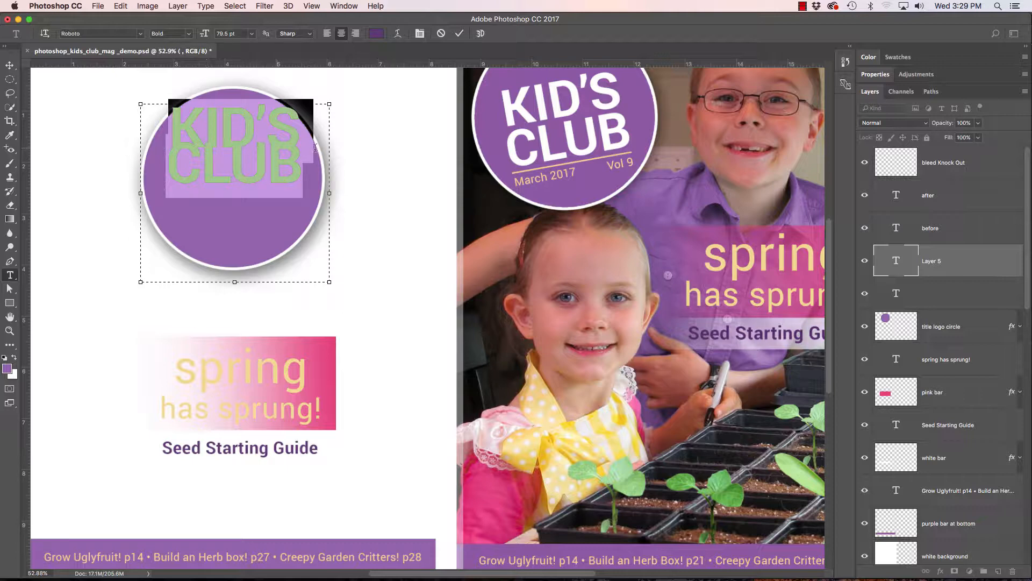
Increase the leading between KID'S and CLUB until the lines no longer overlap, and commit the text.
key(alt+Down)
key(alt+Down)
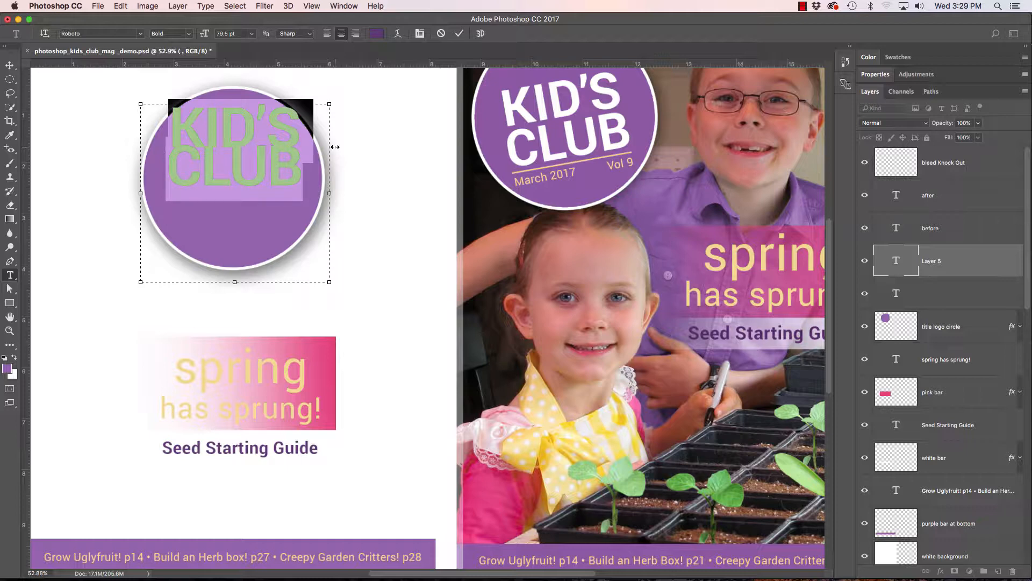
key(alt+Down)
key(alt+Down)
key(alt+Down)
key(alt+Down)
key(alt+Down)
key(alt+Down)
key(alt+Down)
key(alt+Down)
key(alt+Down)
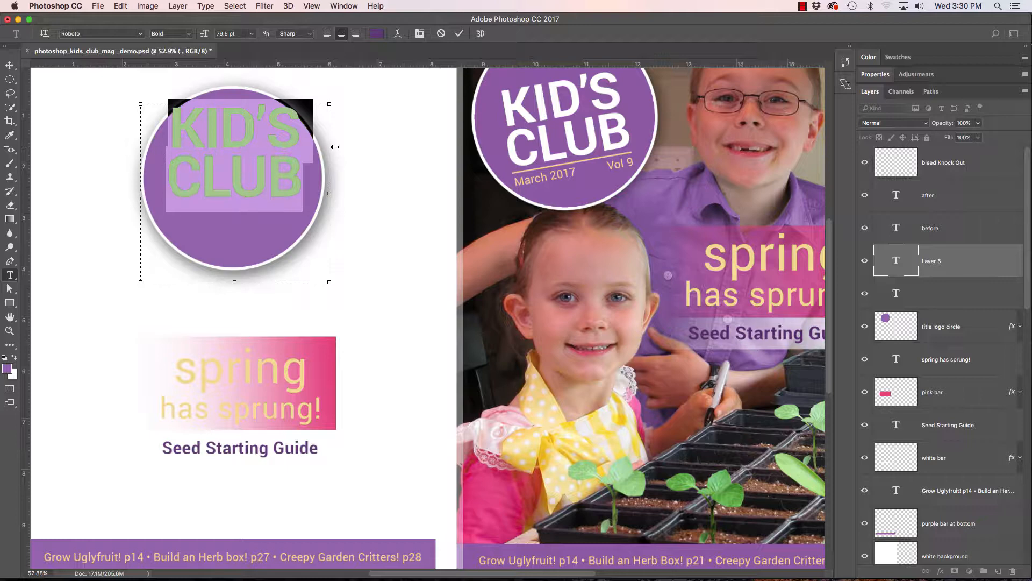
key(alt+Up)
key(alt+Up)
key(alt+Up)
key(alt+Up)
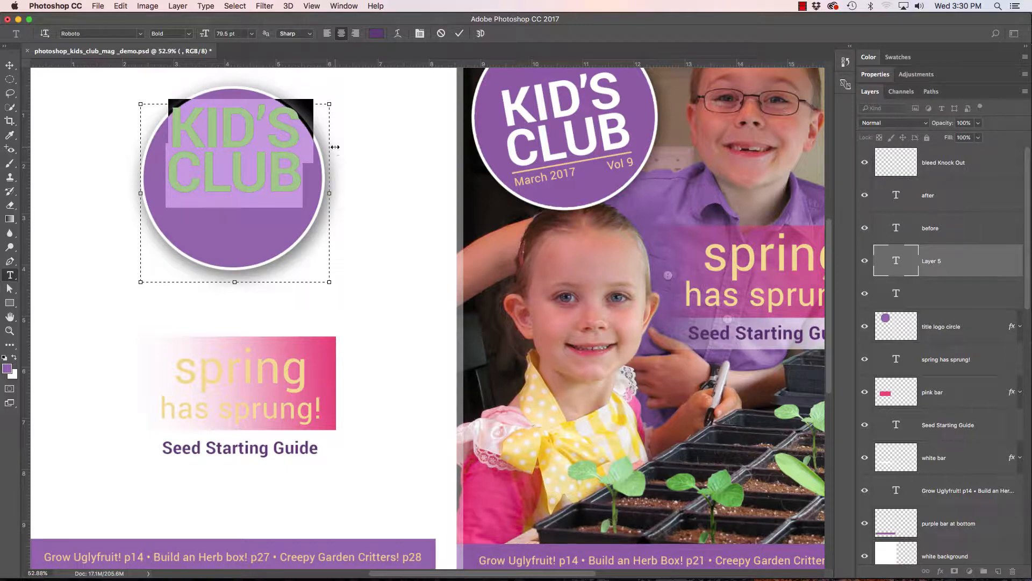
key(alt+Down)
key(alt+Down)
key(alt+Up)
key(alt+Up)
key(alt+Down)
key(alt+Down)
key(alt+Up)
click(895, 268)
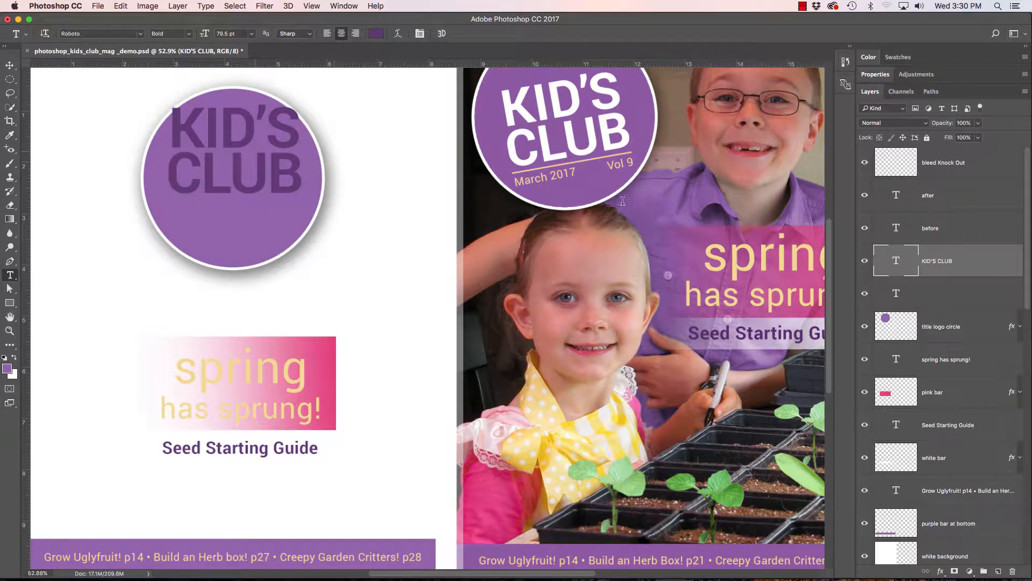
Select all the text on the KID'S CLUB layer and change its colour to white (ffffff).
double_click(897, 260)
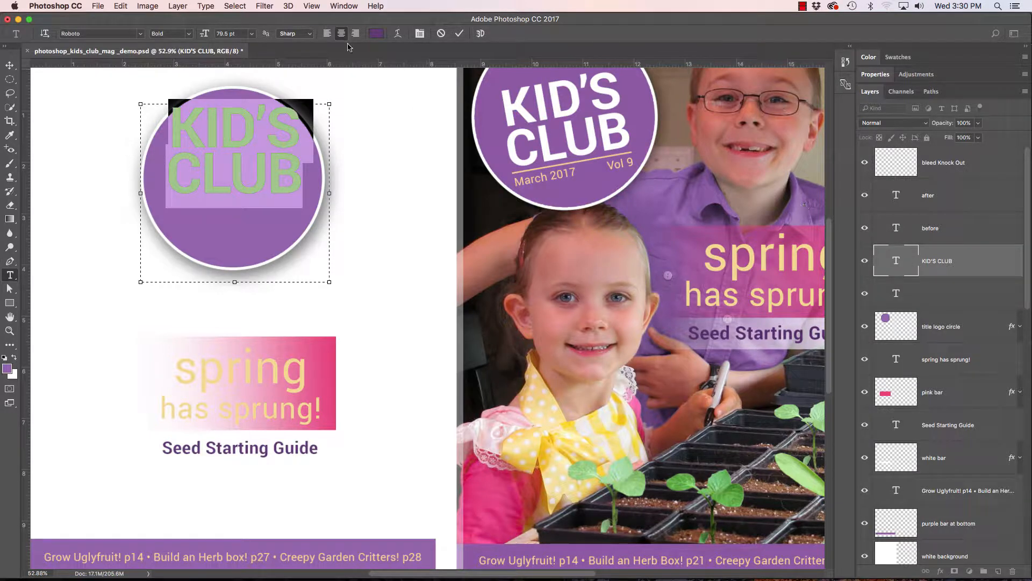
click(376, 34)
drag(425, 221, 369, 172)
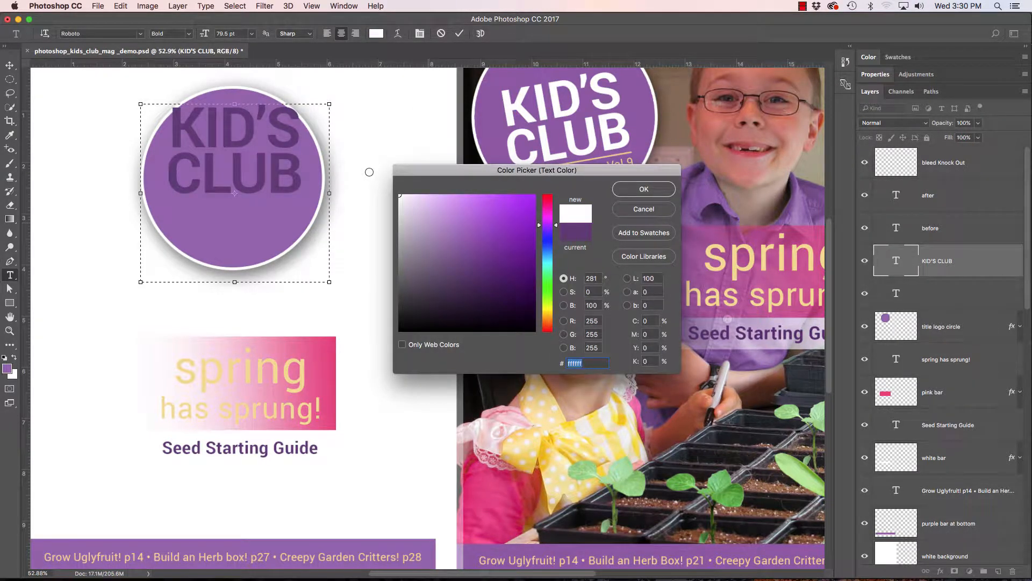
key(Return)
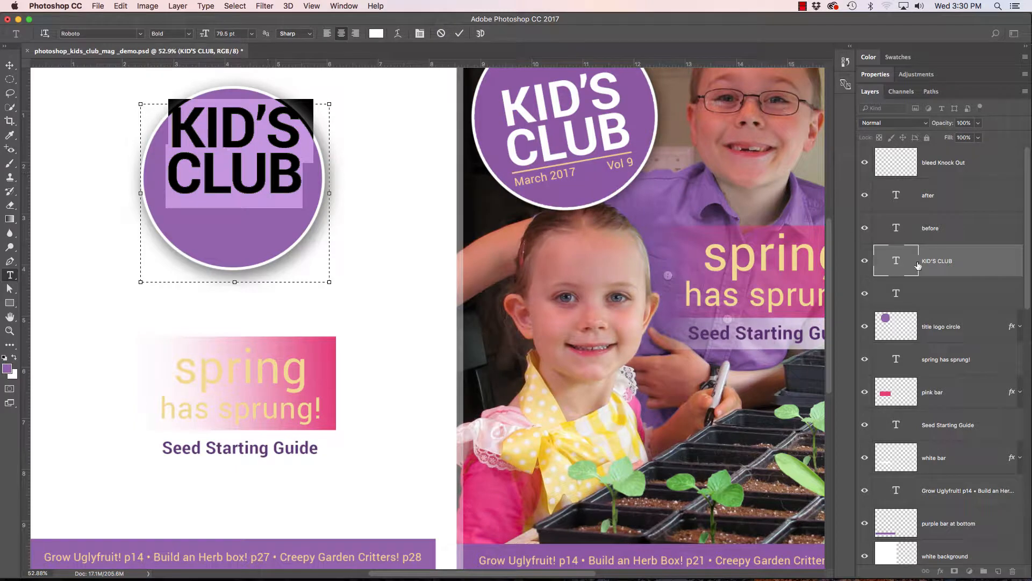
Commit the white title text and move KID'S CLUB down to sit better inside the purple circle.
key(super+Return)
key(v)
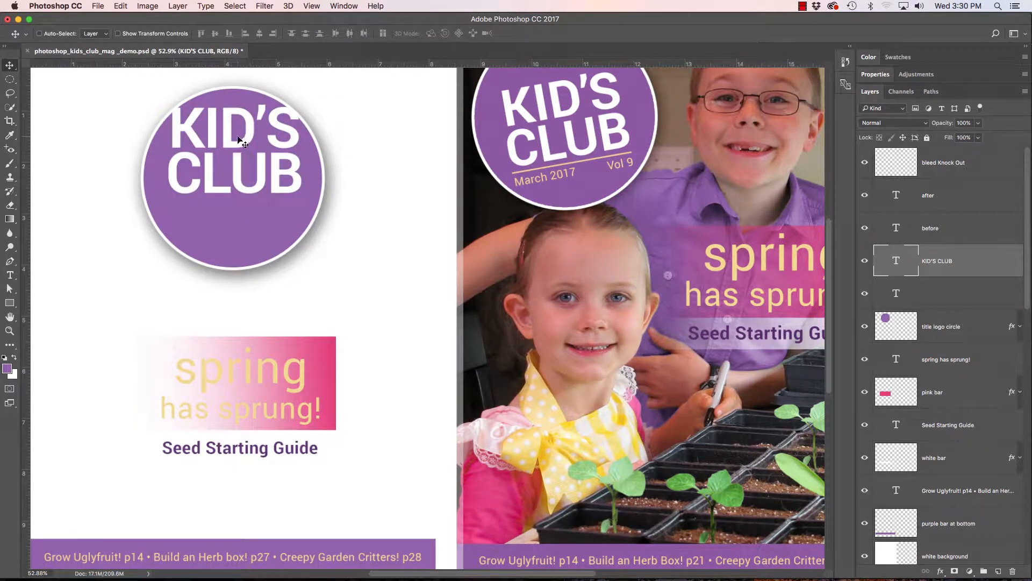
drag(239, 140, 238, 157)
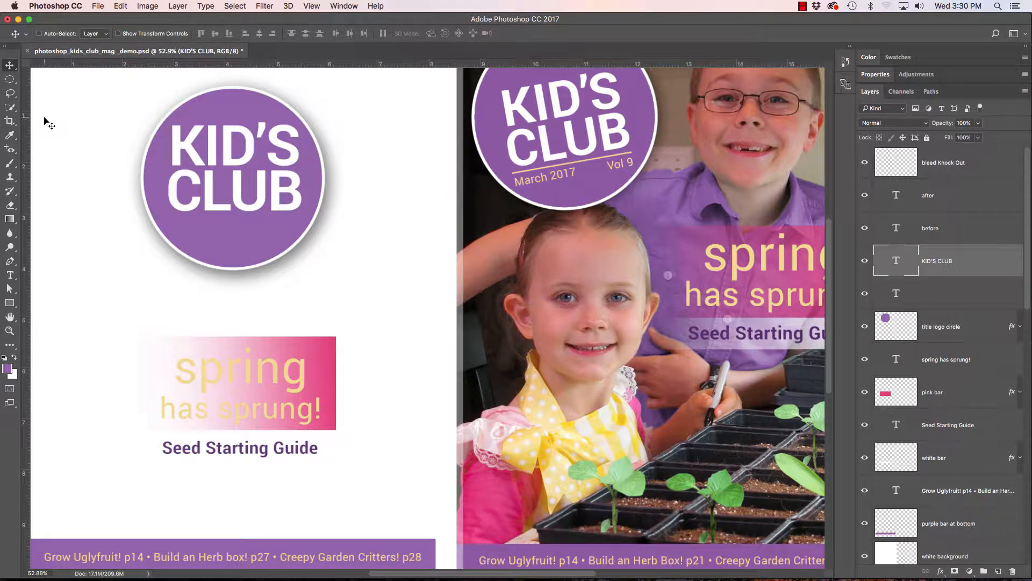
Add a text box reading March beneath CLUB and enlarge the box until the whole word shows.
key(t)
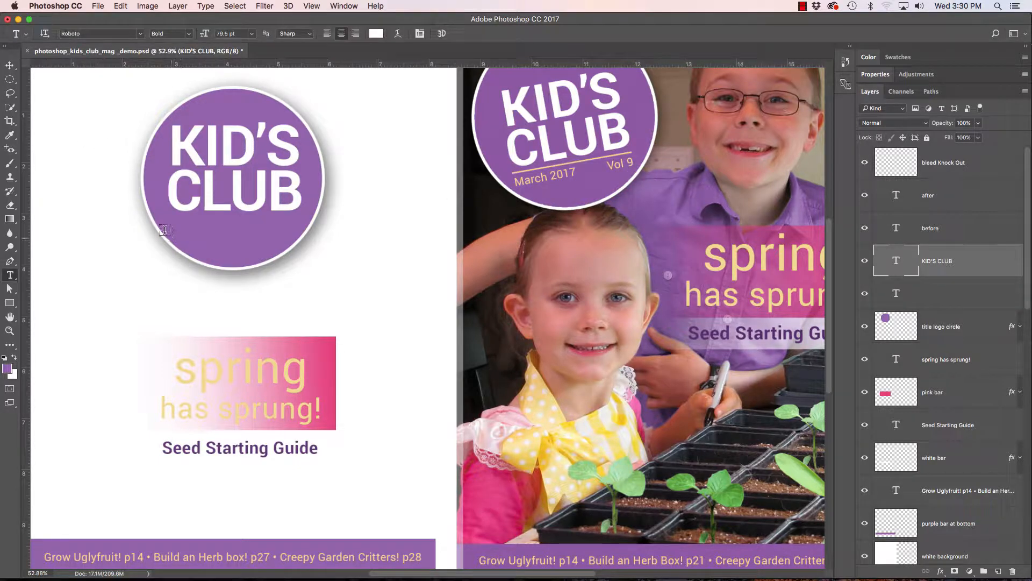
drag(160, 220, 308, 251)
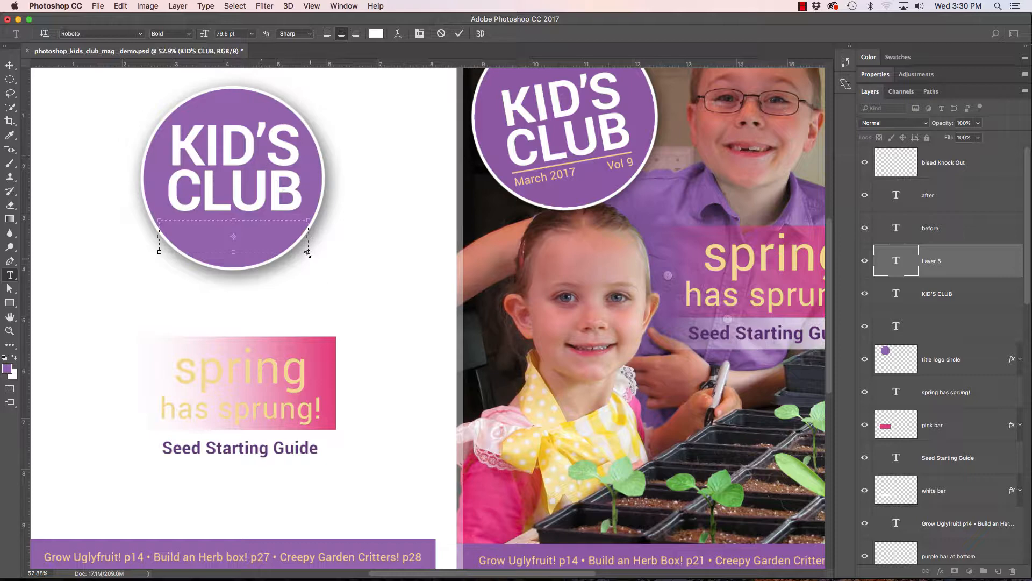
drag(308, 251, 353, 306)
double_click(259, 243)
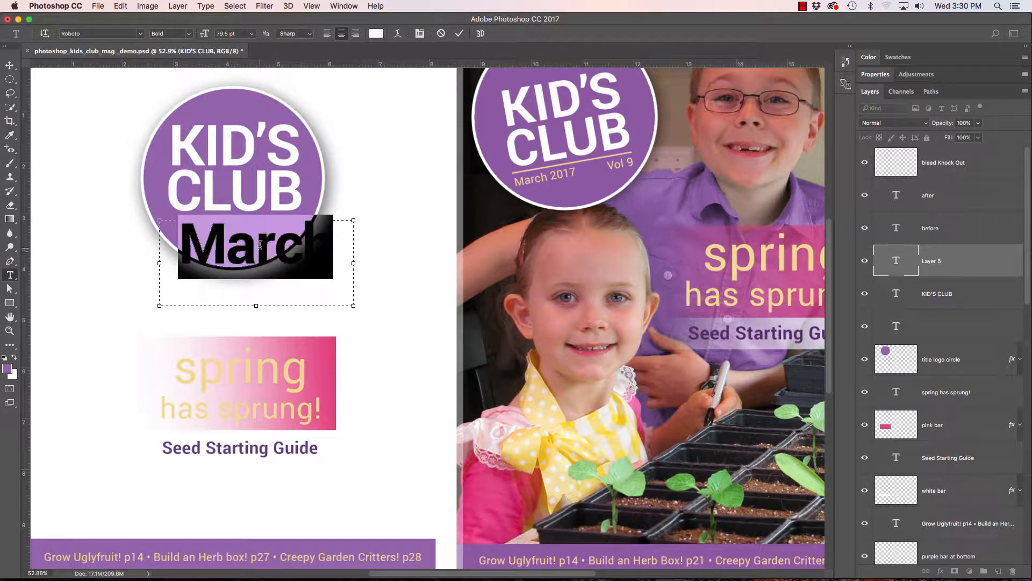
Change the word March to the Regular weight and reduce its size to 16.5 pt.
drag(207, 37, 178, 34)
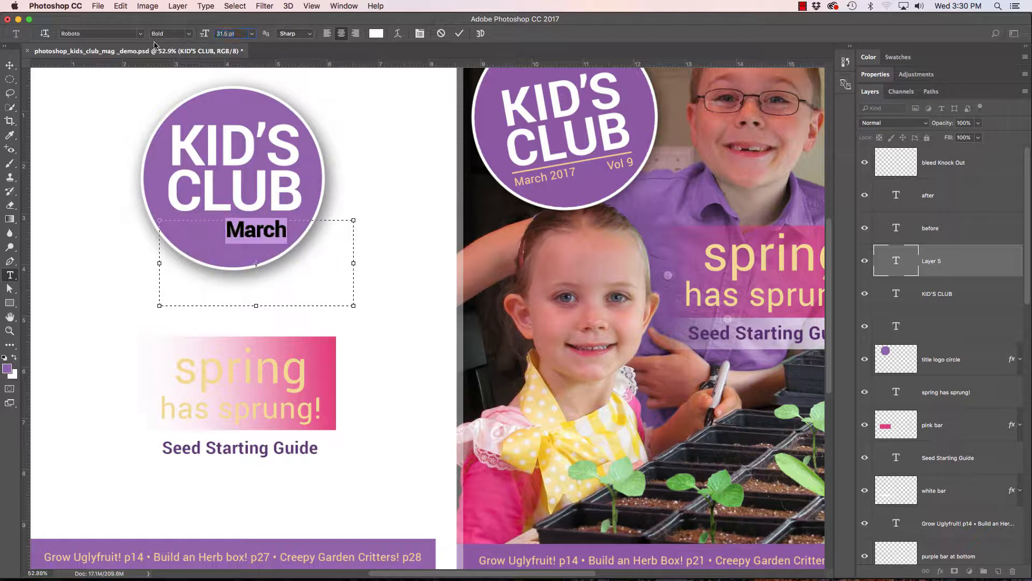
click(179, 34)
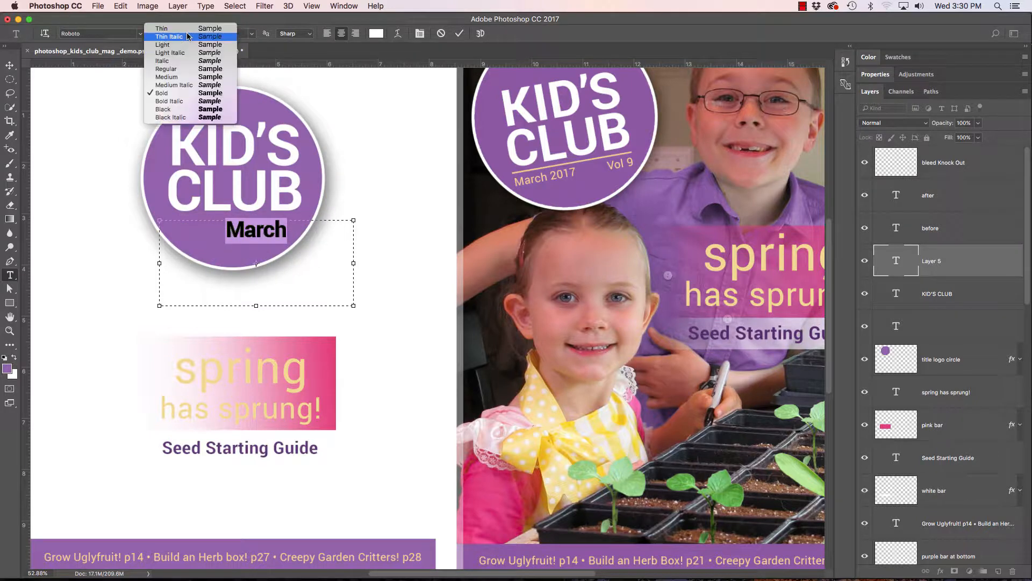
click(168, 69)
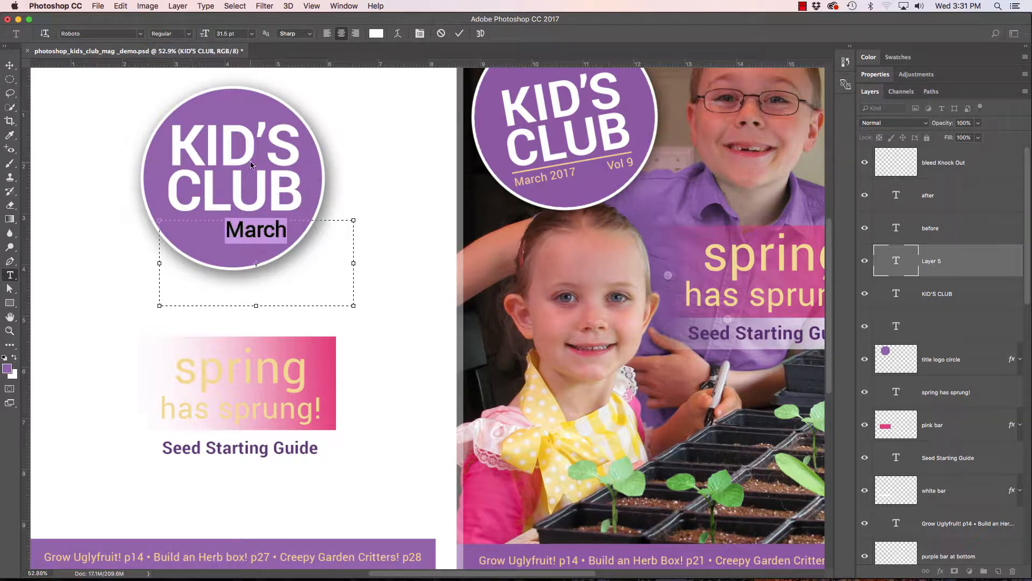
key(super+shift+comma)
key(super+shift+comma)
key(super+shift+comma)
key(super+shift+comma)
key(super+shift+comma)
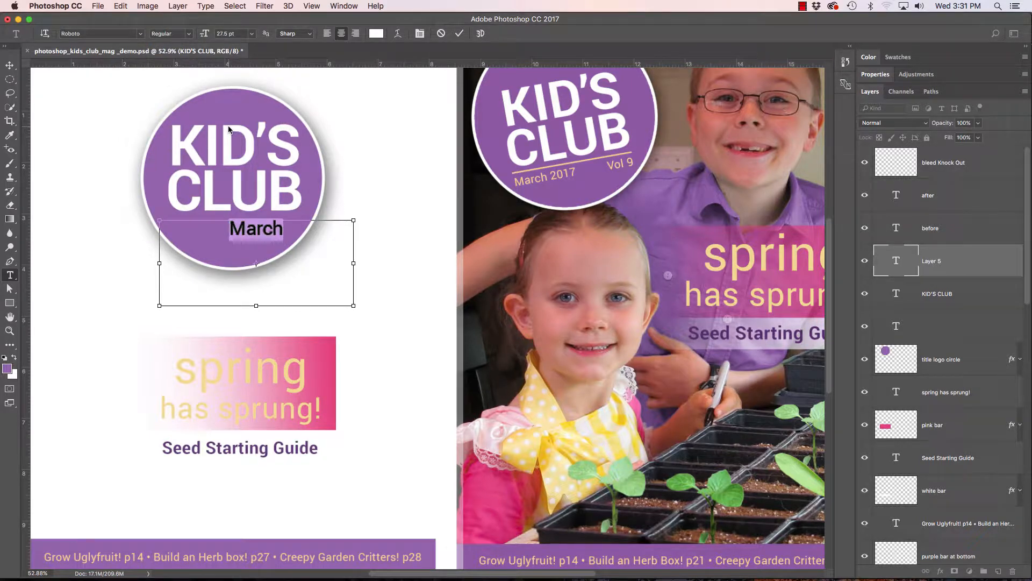
key(super+shift+comma)
key(super+shift+comma)
key(super+shift+comma)
key(super+shift+comma)
key(super+shift+comma)
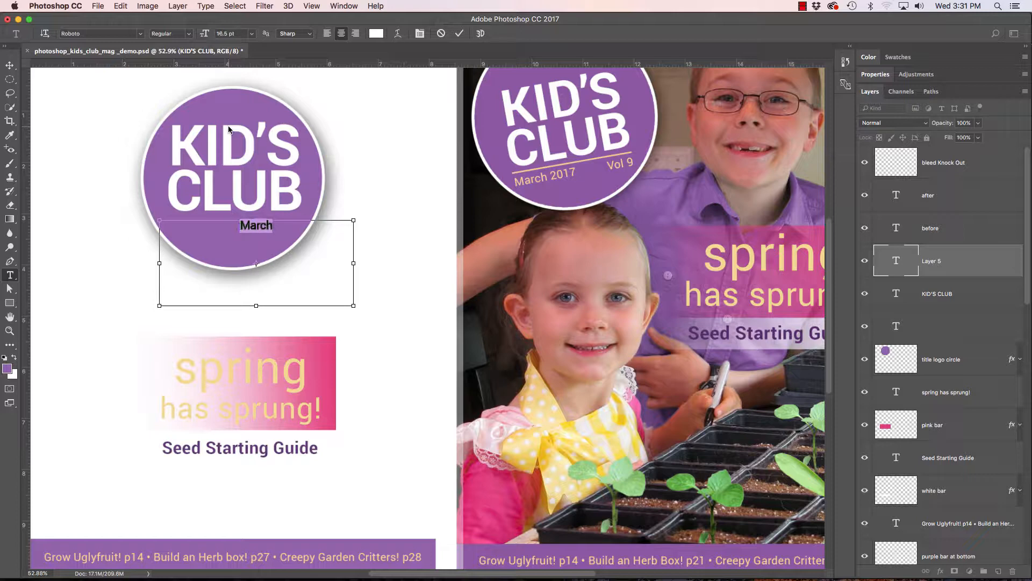
Extend the text to March 2017, left-align it, and add Vol 9 after it.
click(277, 226)
text(2017)
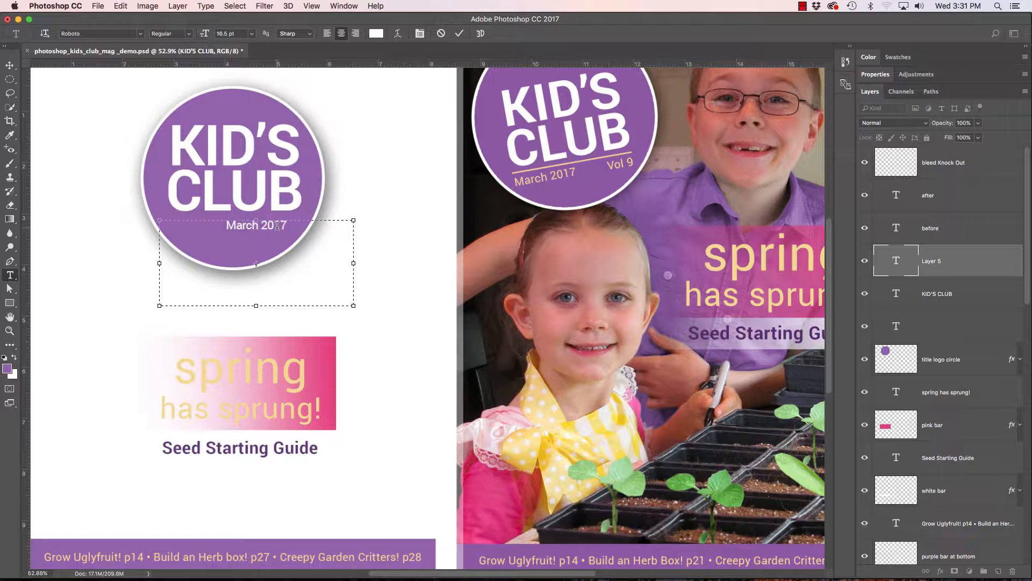
key(super+shift+l)
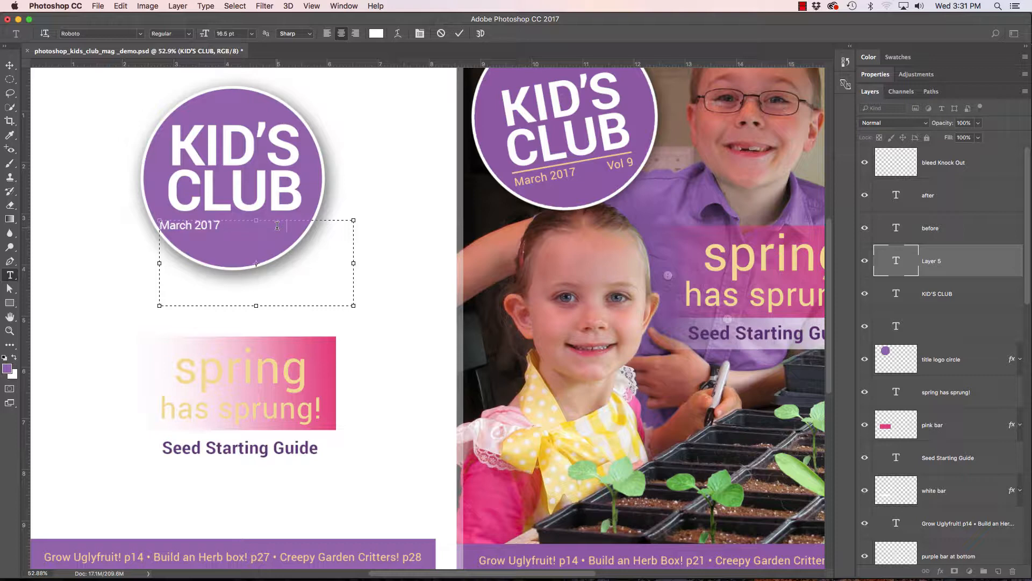
text(Vol9)
key(BackSpace)
text(9)
Narrow the text box to fit inside the circle and right-align Vol 9.
drag(354, 306, 285, 288)
drag(241, 224, 267, 226)
click(355, 34)
Bring Vol 9 onto the same line as March 2017, shorten the text box, and commit the text.
click(184, 225)
drag(220, 224, 192, 230)
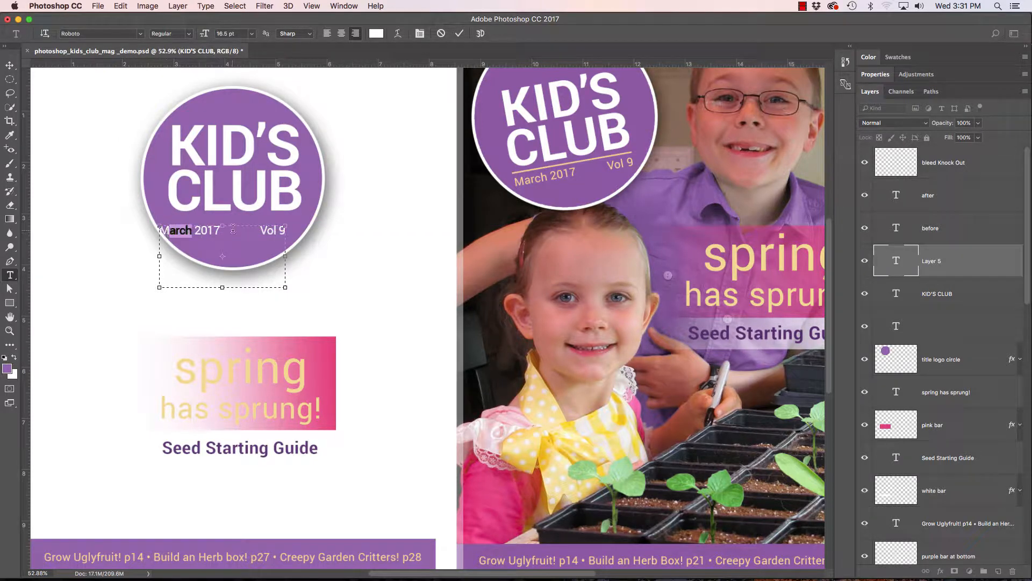
click(261, 228)
drag(271, 230, 276, 232)
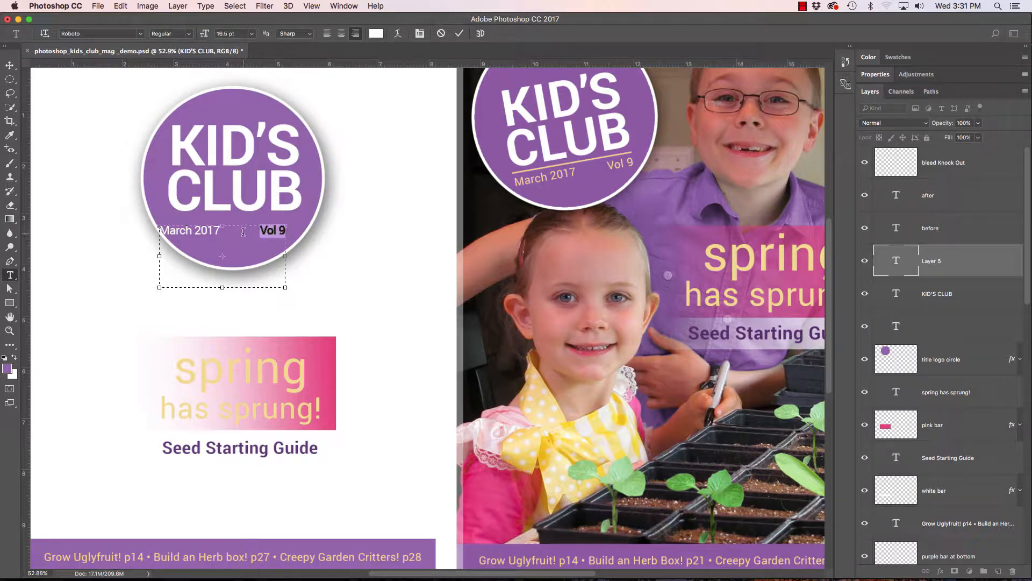
click(355, 34)
drag(223, 289, 223, 246)
click(903, 261)
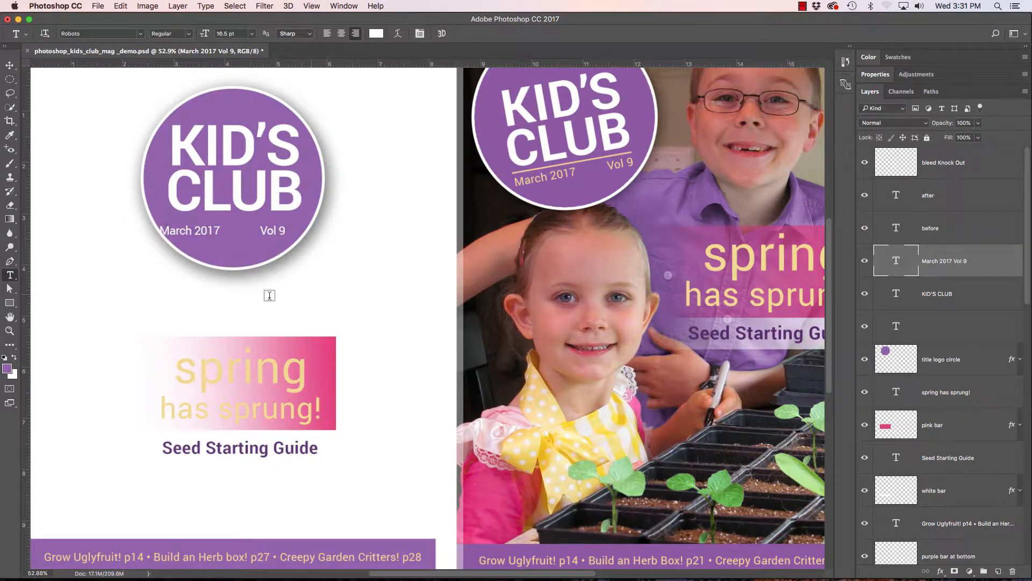
Move the March 2017 Vol 9 line under CLUB and widen its box slightly to match the title's width.
key(v)
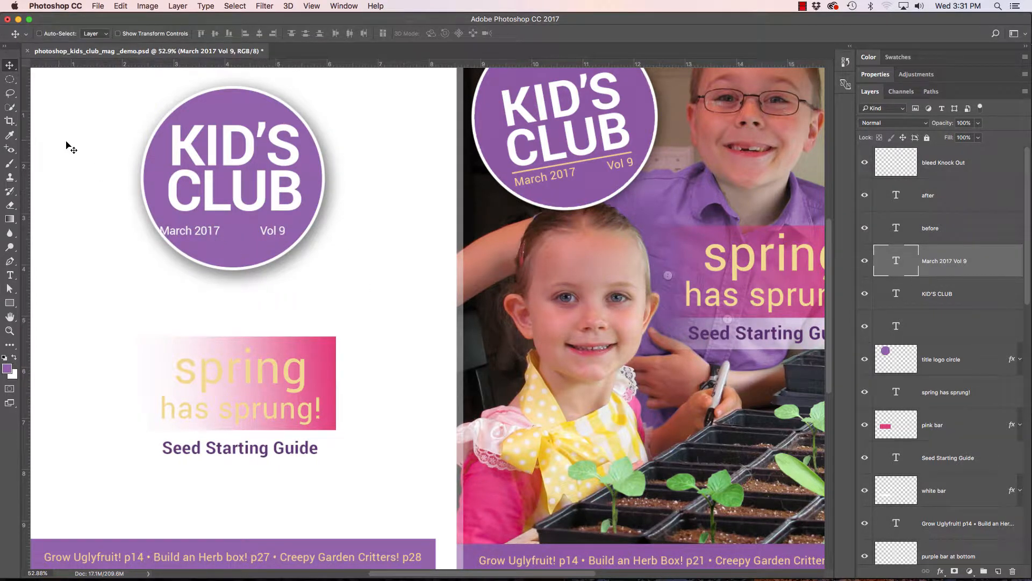
drag(207, 231, 218, 228)
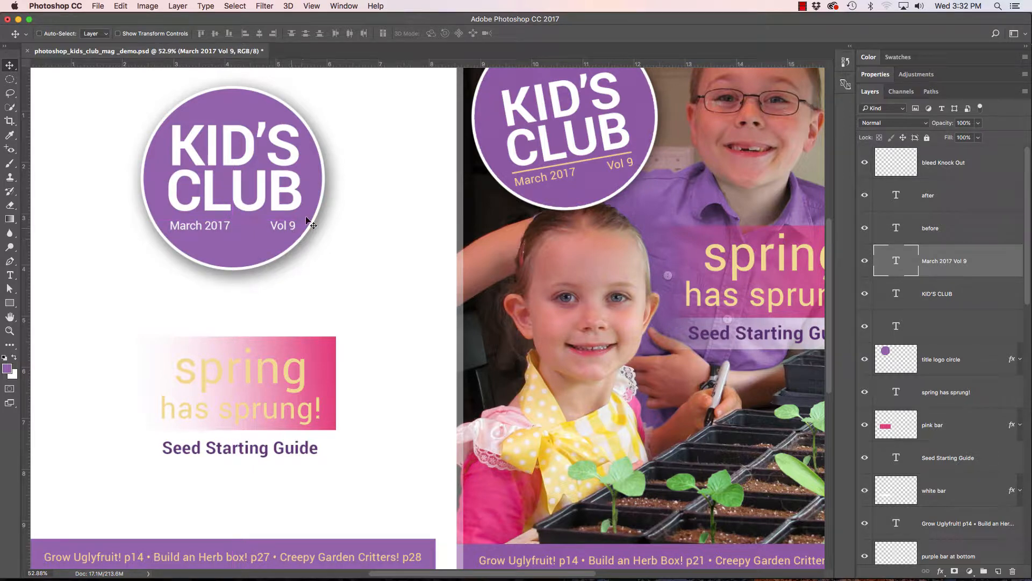
double_click(899, 263)
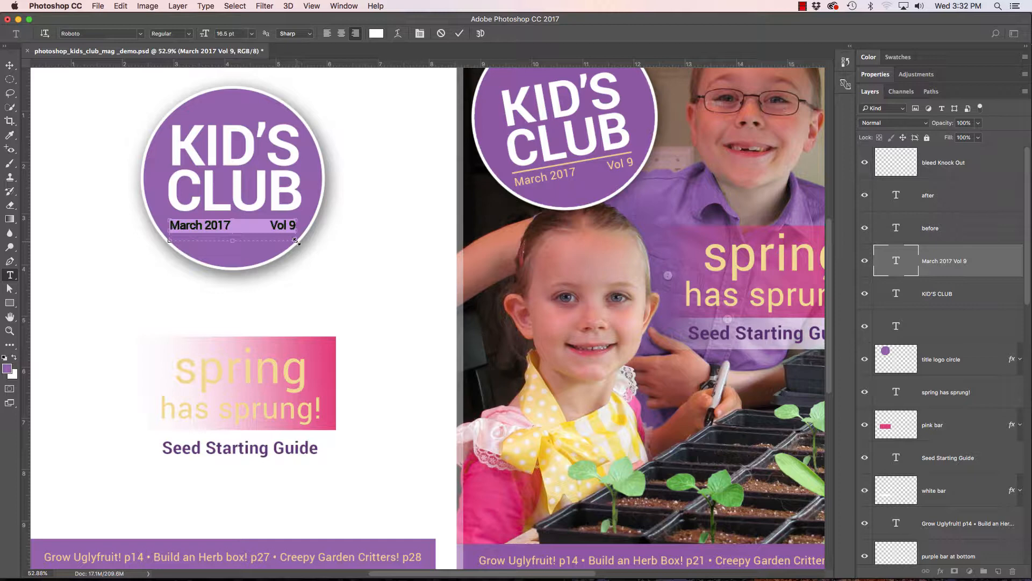
drag(296, 241, 300, 242)
click(919, 261)
key(v)
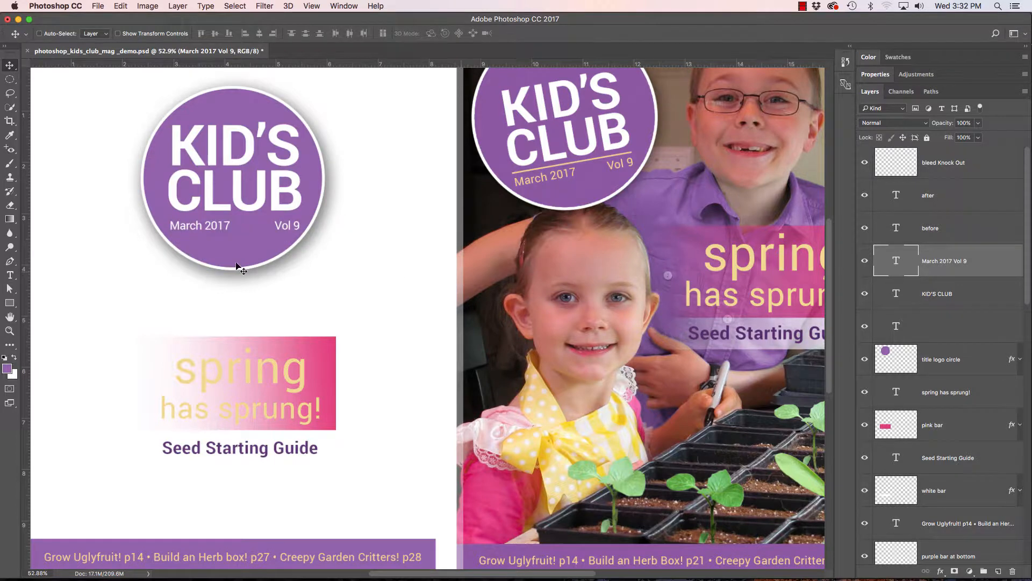
Recolour all the March 2017 Vol 9 text with the pale yellow sampled from the spring headline, and commit it.
double_click(901, 261)
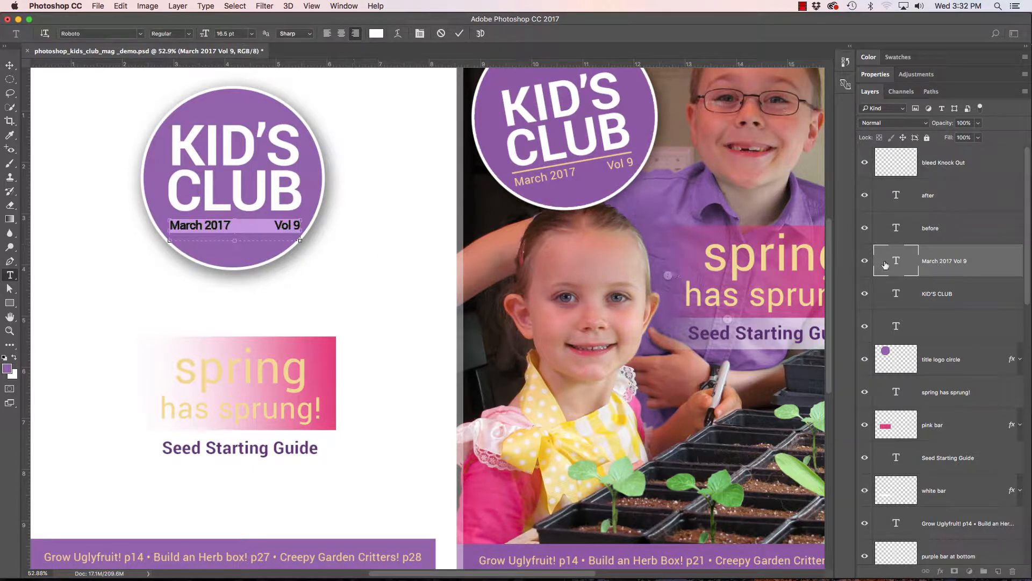
click(376, 34)
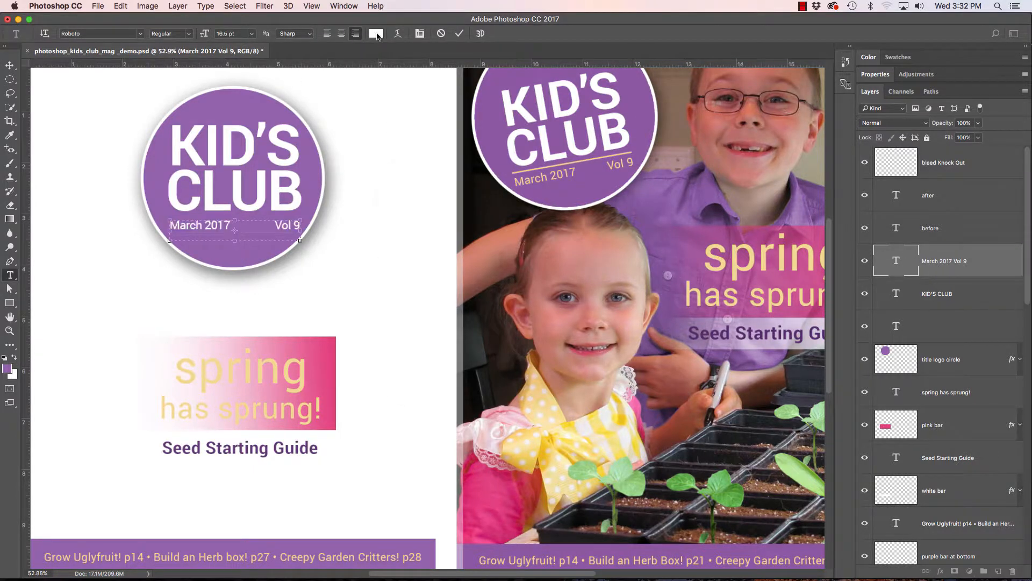
click(725, 258)
click(643, 189)
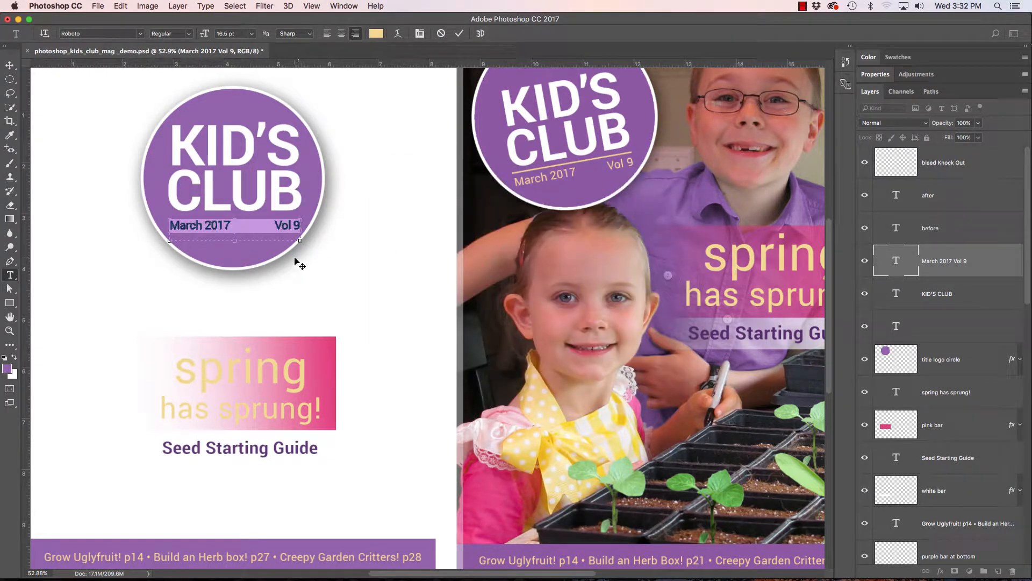
click(896, 261)
key(v)
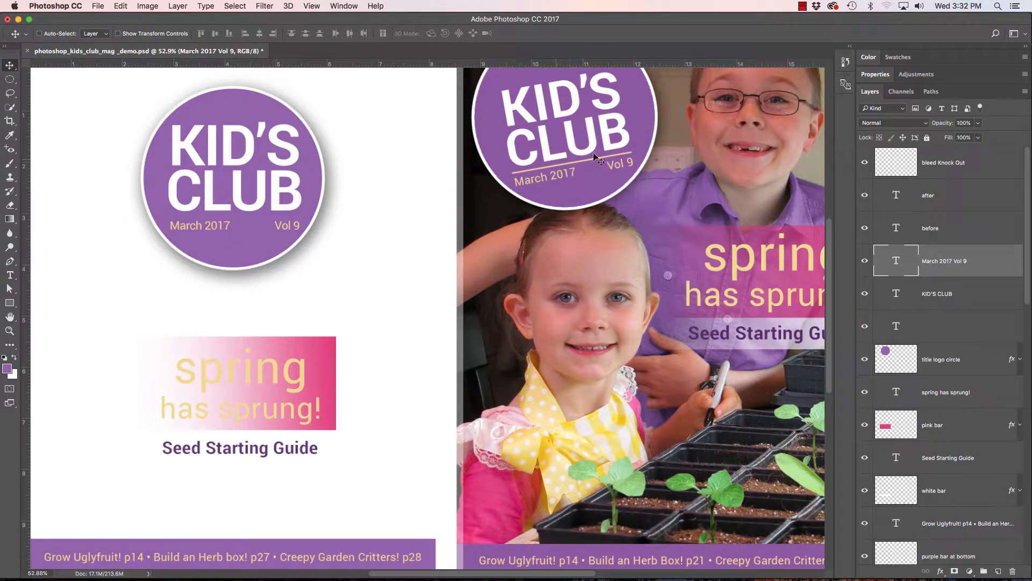
Draw a thin rectangular marquee selection between CLUB and the date line, as wide as the date line.
drag(214, 220, 299, 260)
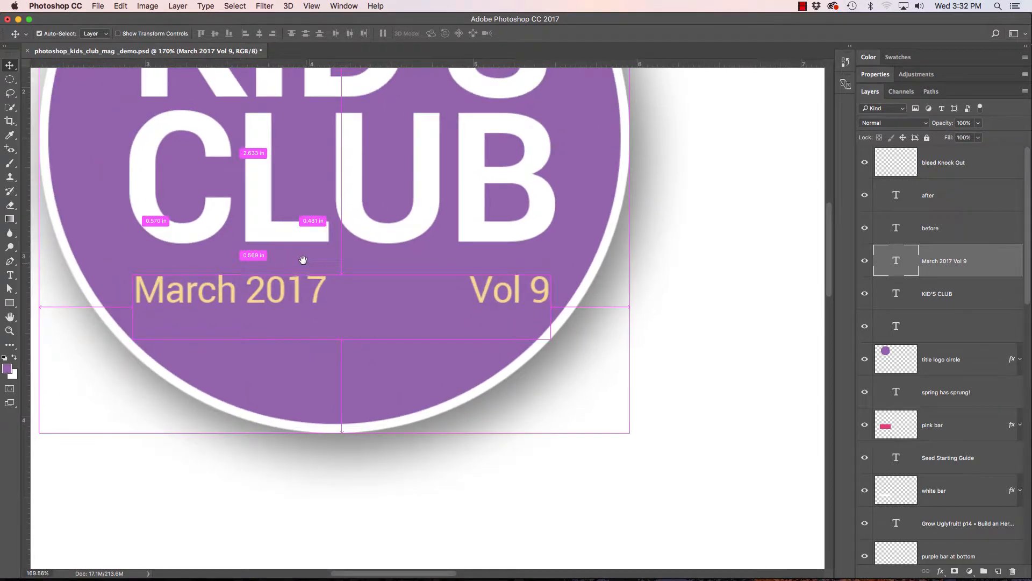
click(10, 79)
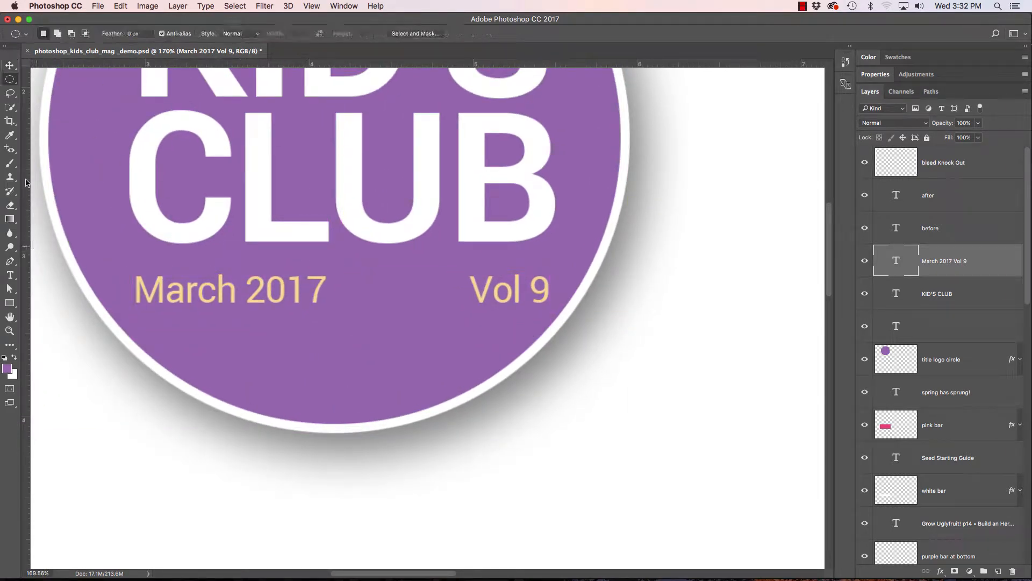
right_click(10, 79)
click(37, 79)
drag(135, 255, 548, 256)
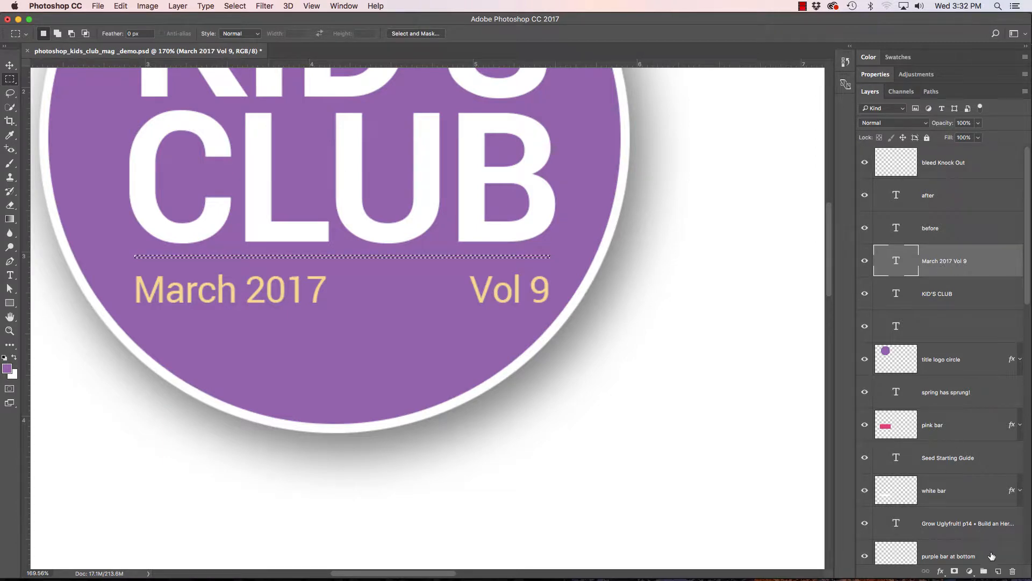
Create a new layer above March 2017 Vol 9 and name it "Logo yellow. line".
click(998, 571)
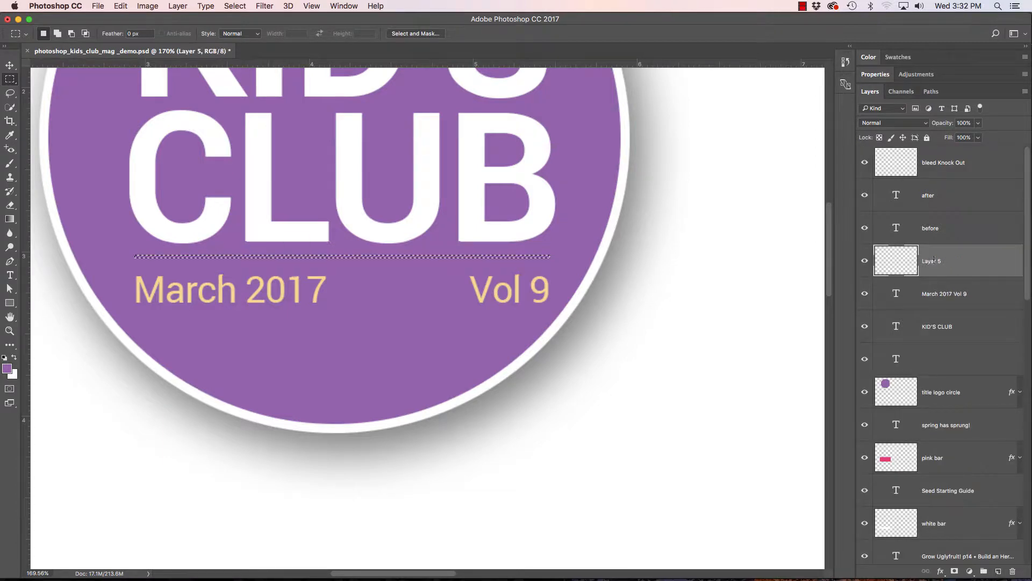
text(Log)
text(o yellow. line)
key(Return)
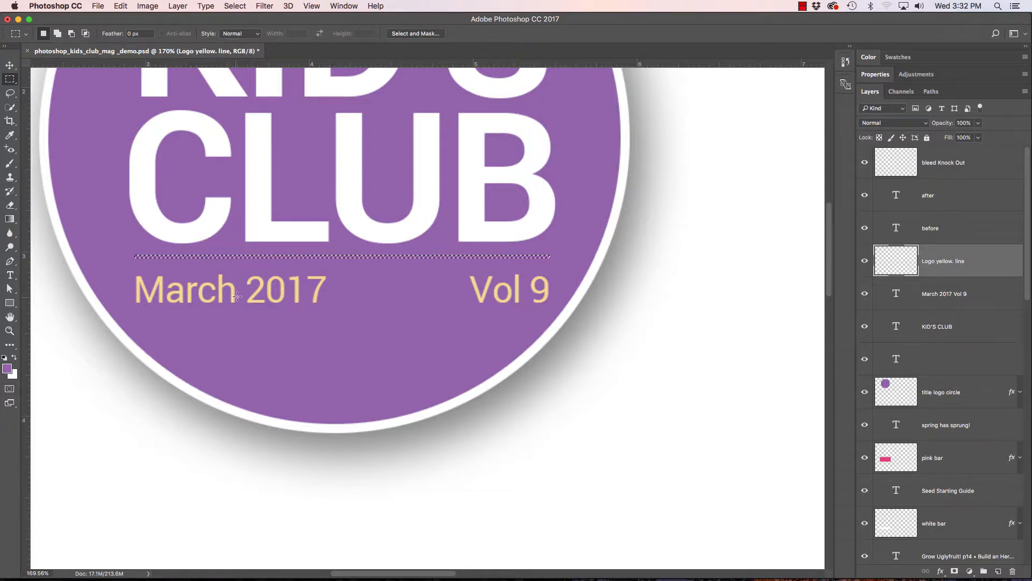
Fill the thin selection with the date text's pale yellow, deselect it, and check the line by toggling its layer's visibility.
key(b)
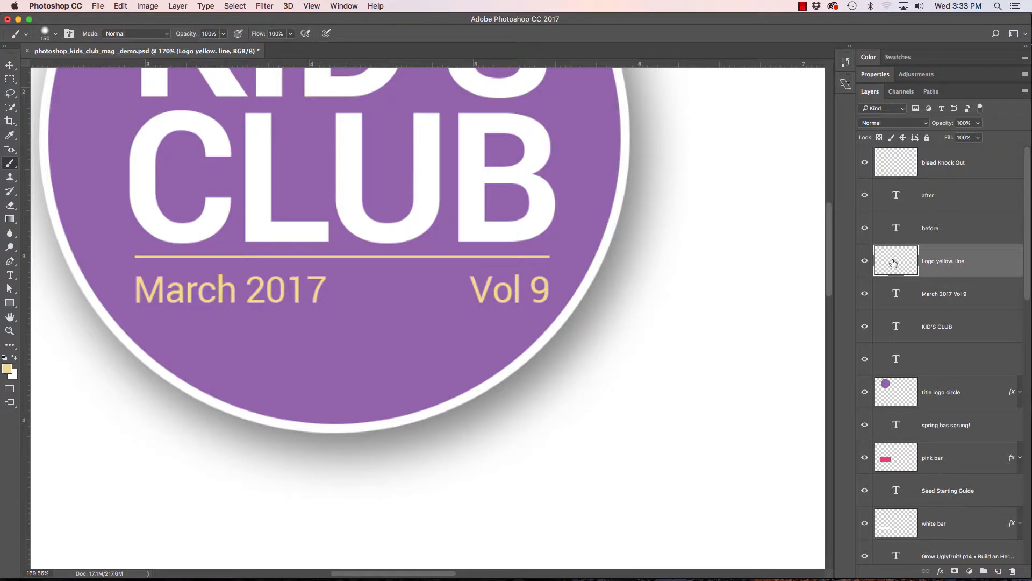
click(863, 263)
click(863, 263)
Nudge the yellow line down slightly to centre it between CLUB and the date text.
key(v)
key(Down)
key(Down)
key(Down)
key(Down)
key(Down)
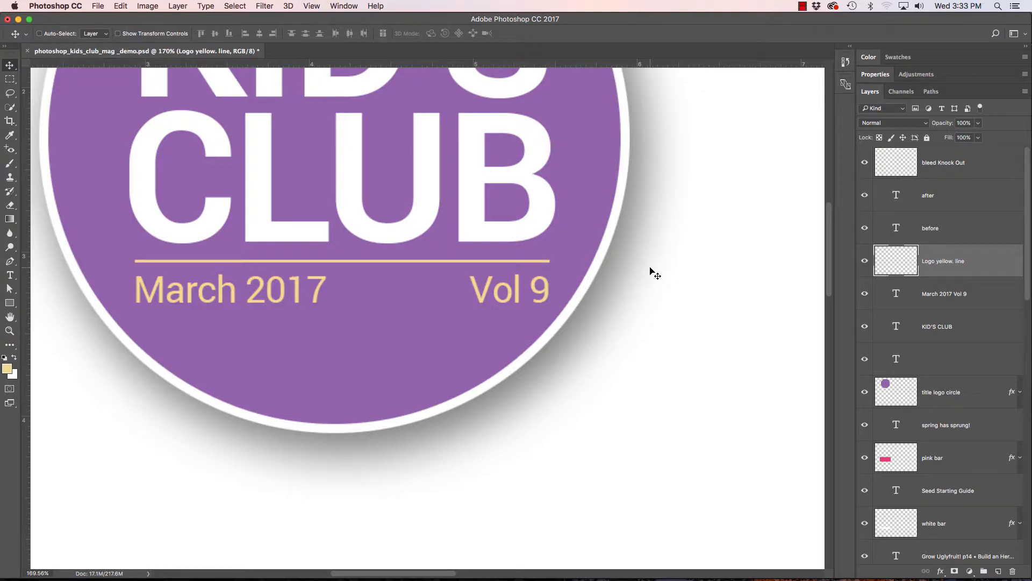
Delete the empty text layer and select the four logo layers from title logo circle up to Logo yellow. line.
key(super+minus)
key(super+minus)
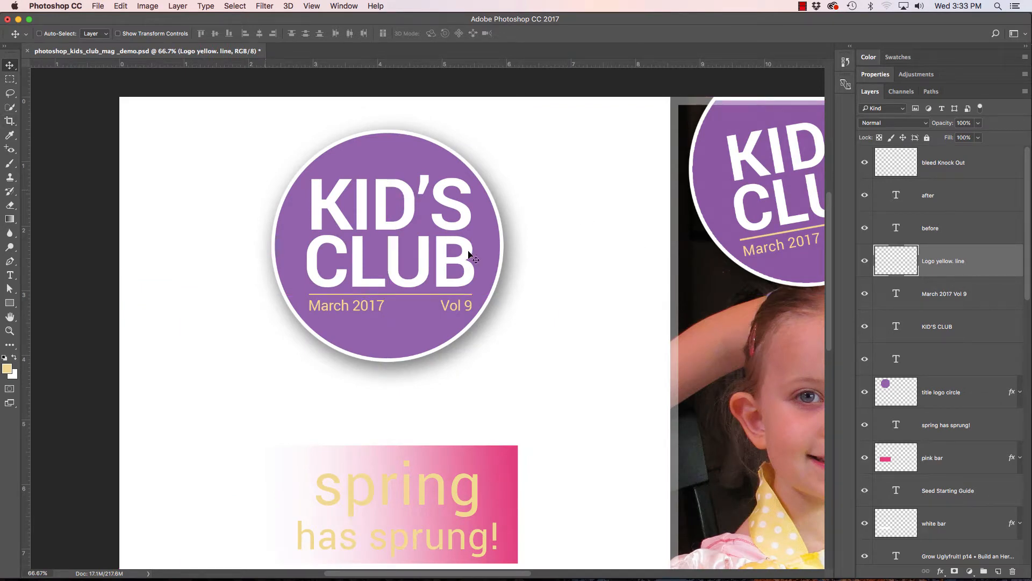
drag(482, 302, 406, 332)
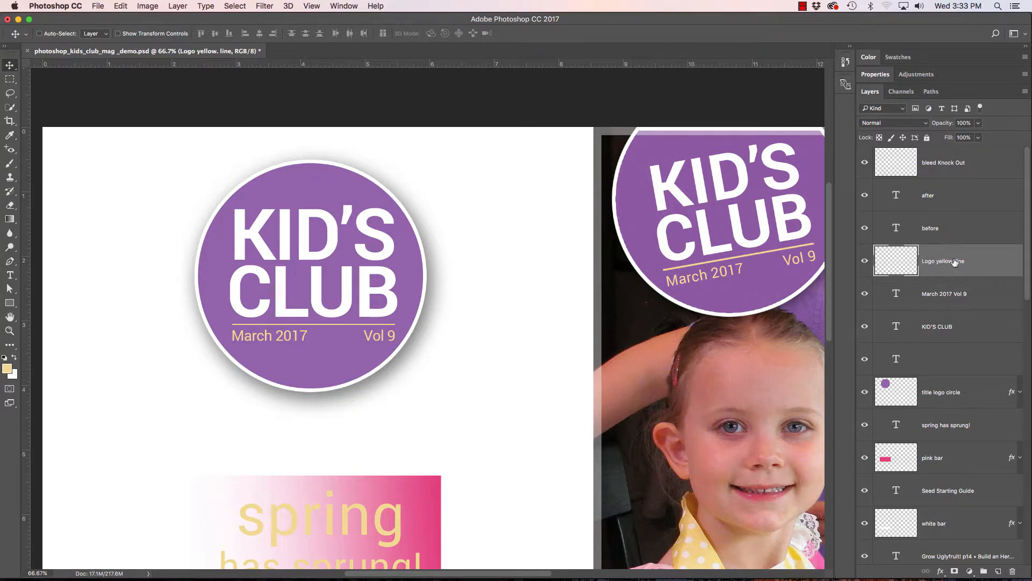
click(968, 361)
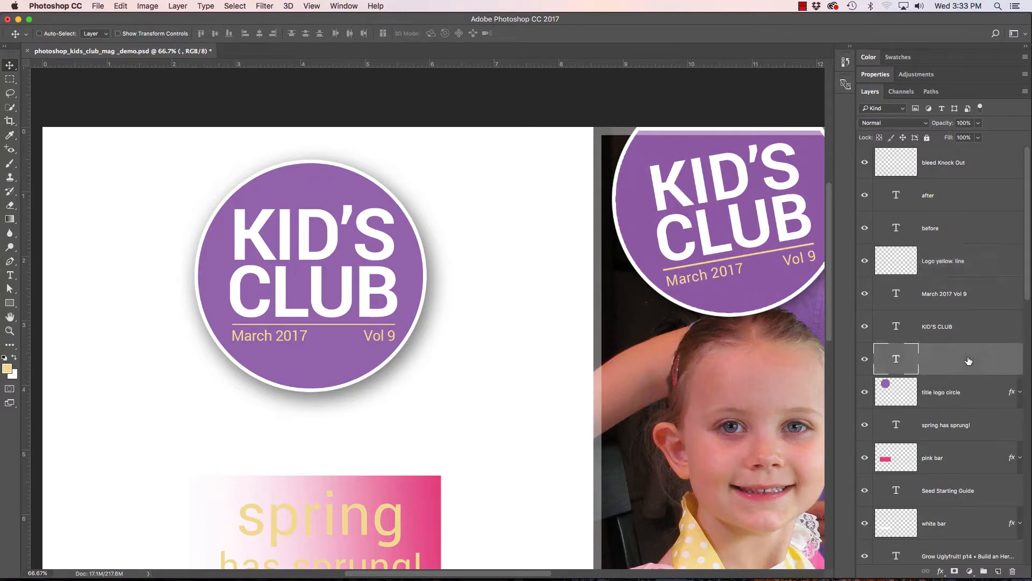
key(Delete)
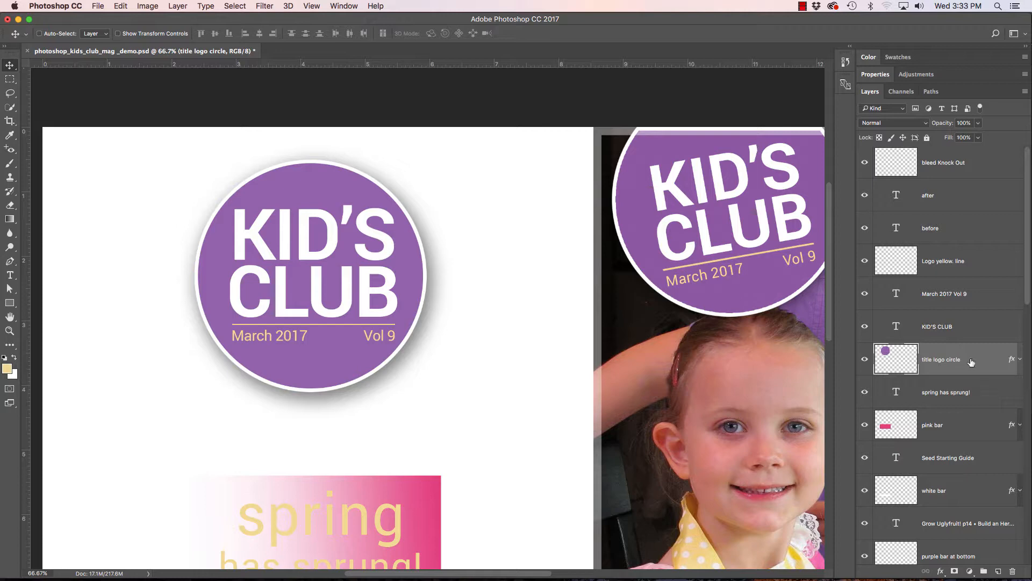
shift+click(987, 264)
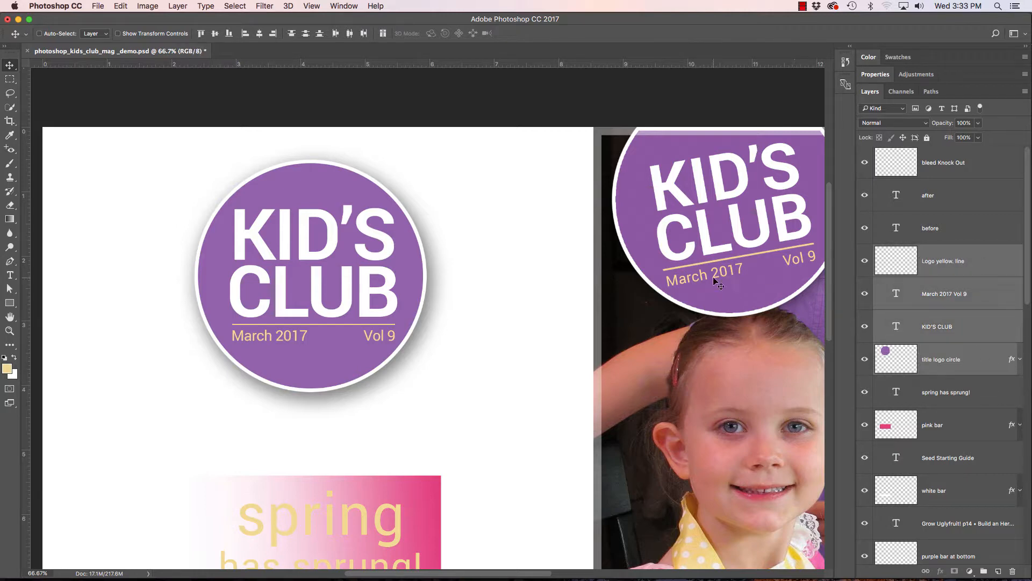
Move the KID'S CLUB text layer directly above Logo yellow. line and select the four logo layers from KID'S CLUB down to title logo circle.
click(971, 228)
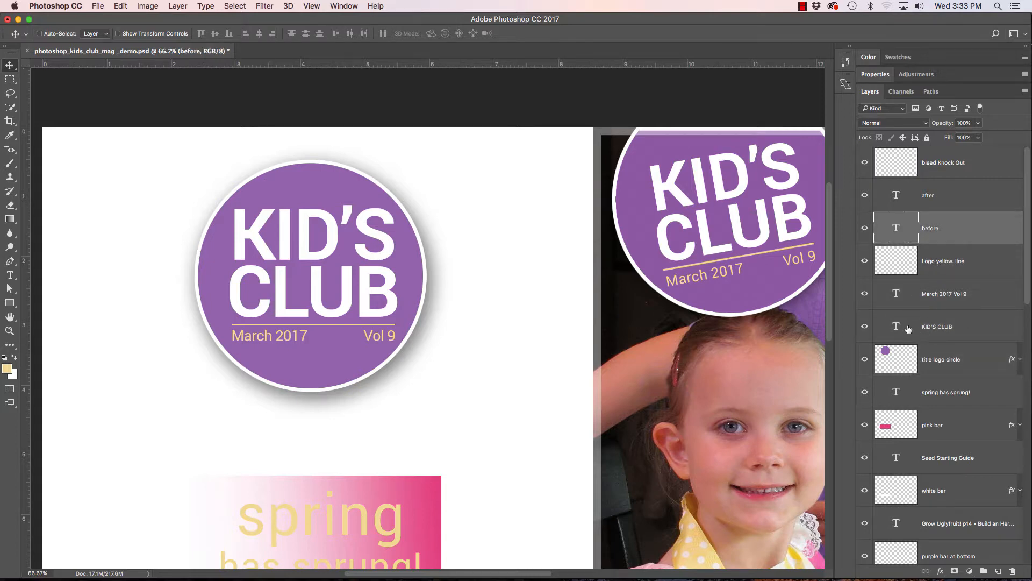
drag(984, 329, 988, 259)
mouse_move(985, 329)
mouse_down()
mouse_move(983, 301)
mouse_move(982, 325)
mouse_up()
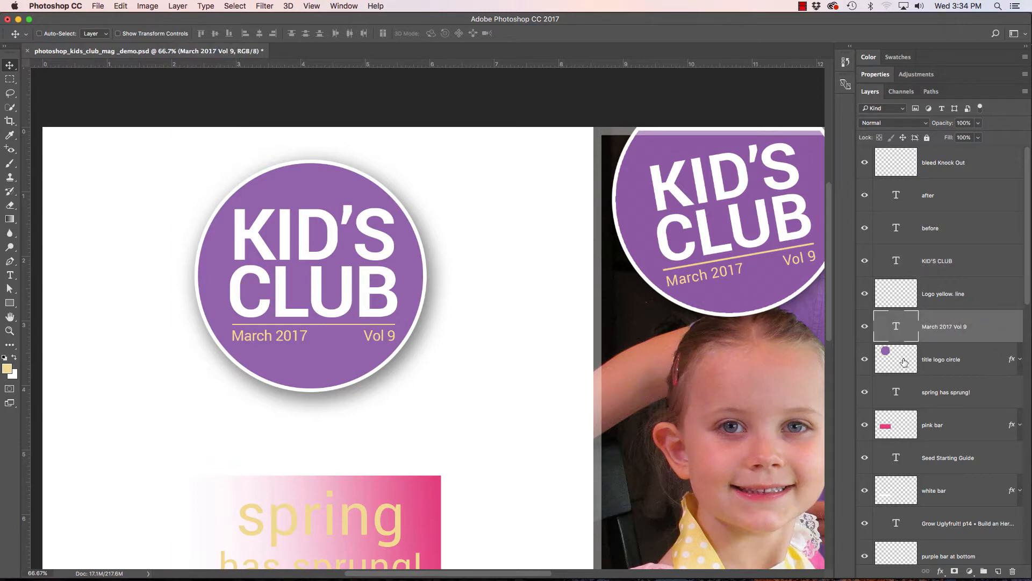
click(976, 264)
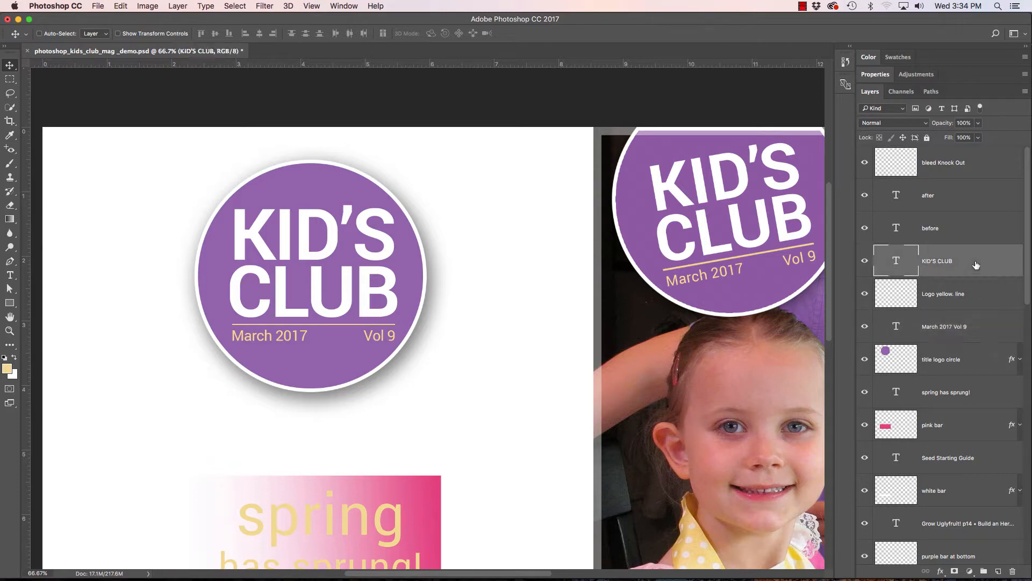
shift+click(977, 361)
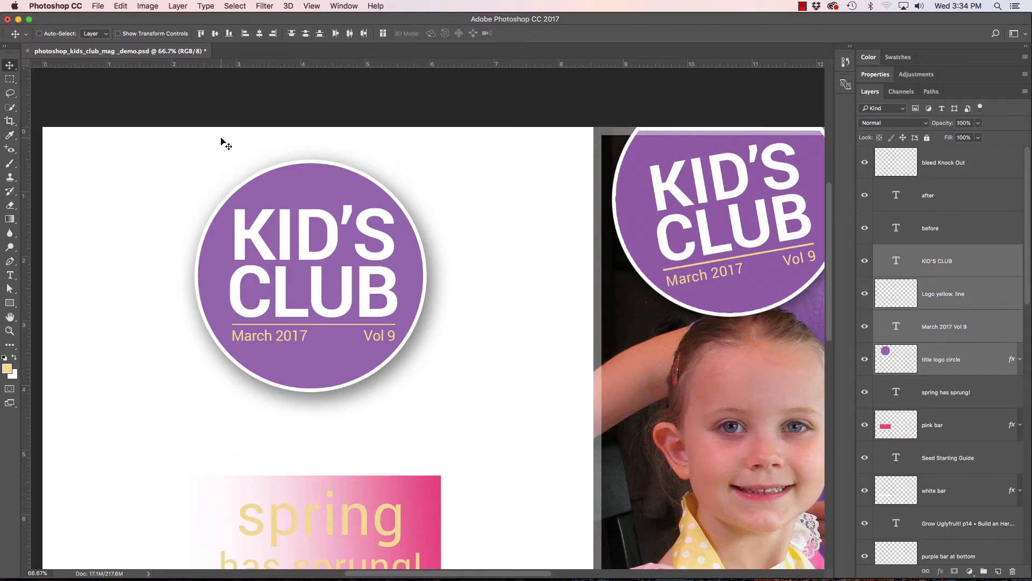
Rotate the four selected logo layers together by -10 degrees with Free Transform.
key(super+t)
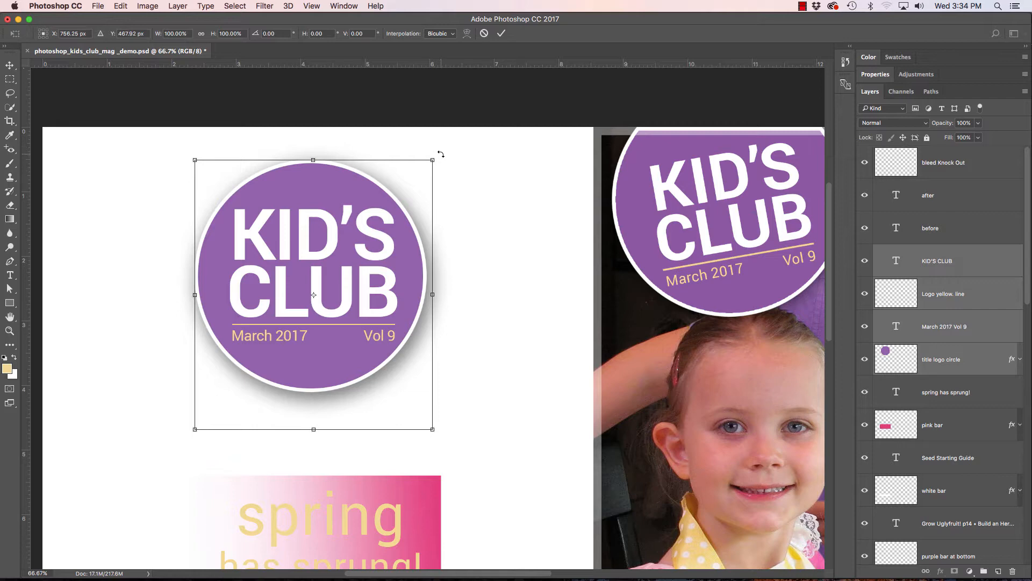
drag(441, 154, 424, 120)
drag(474, 189, 497, 207)
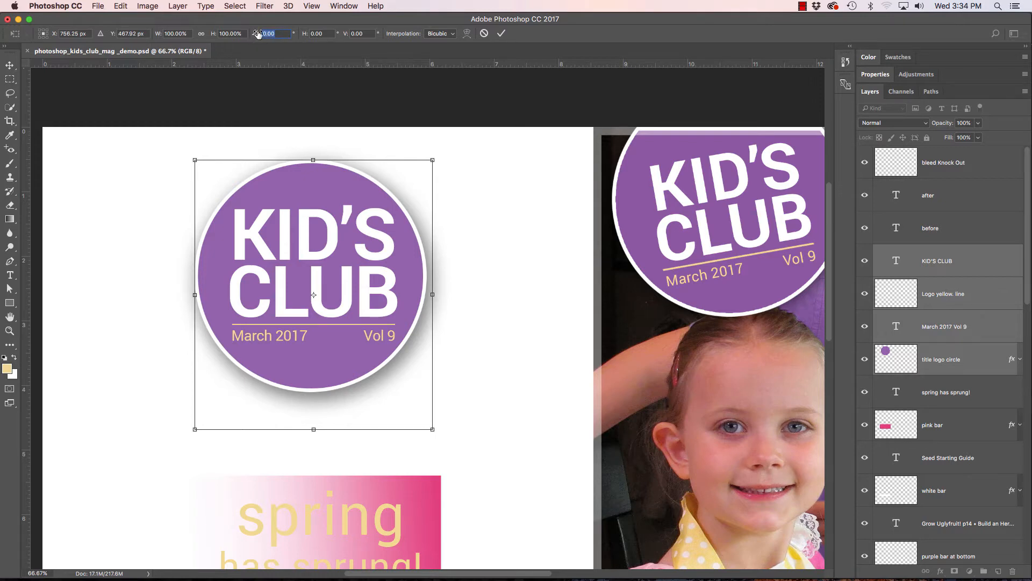
text(10)
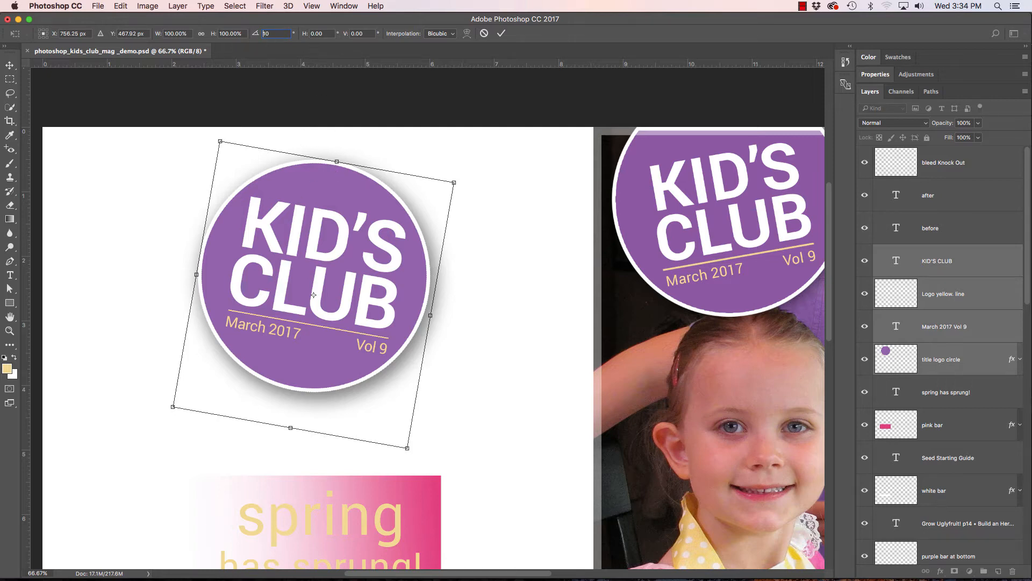
key(Home)
text(-)
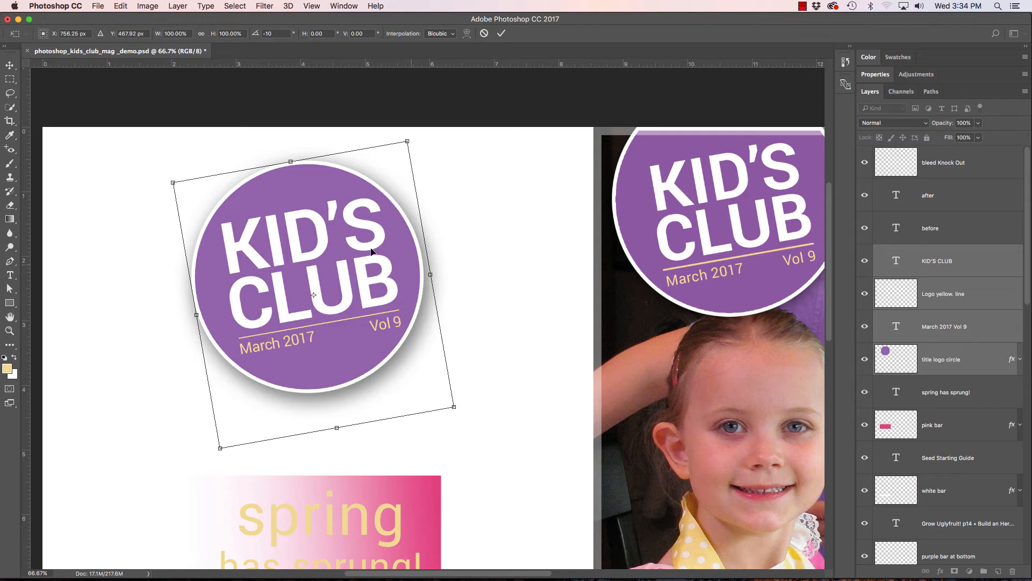
key(Return)
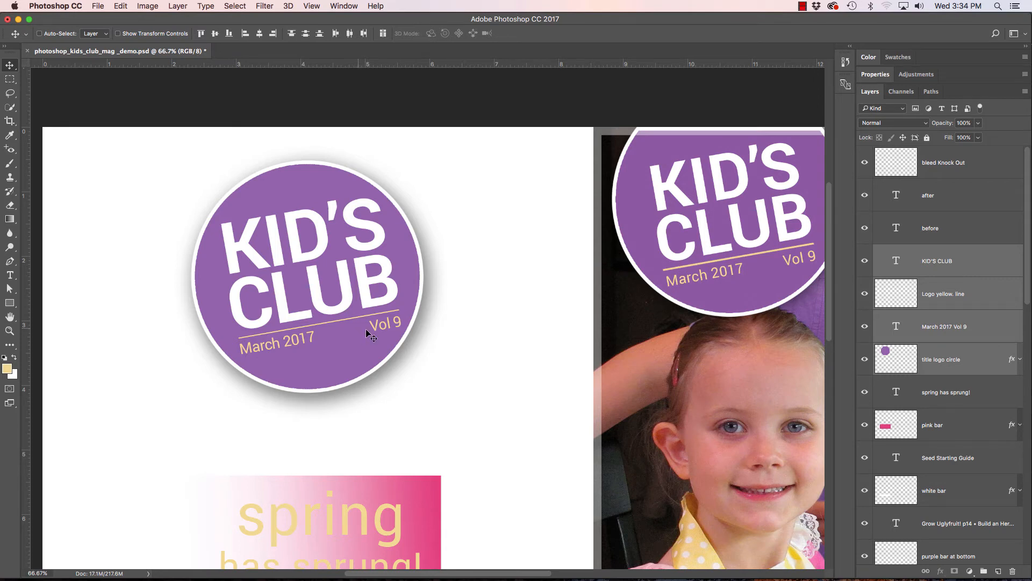
Compare the tilted logo with the after cover's logo by overlaying it, and place it back on the before page above the pink bar.
drag(323, 339, 304, 178)
key(space)
key(super+0)
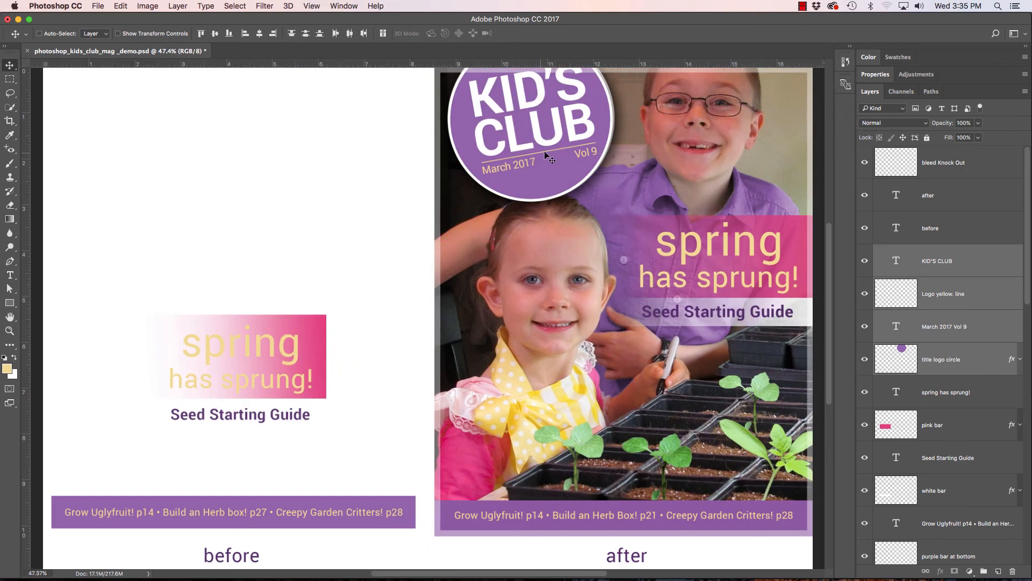
drag(548, 161, 267, 218)
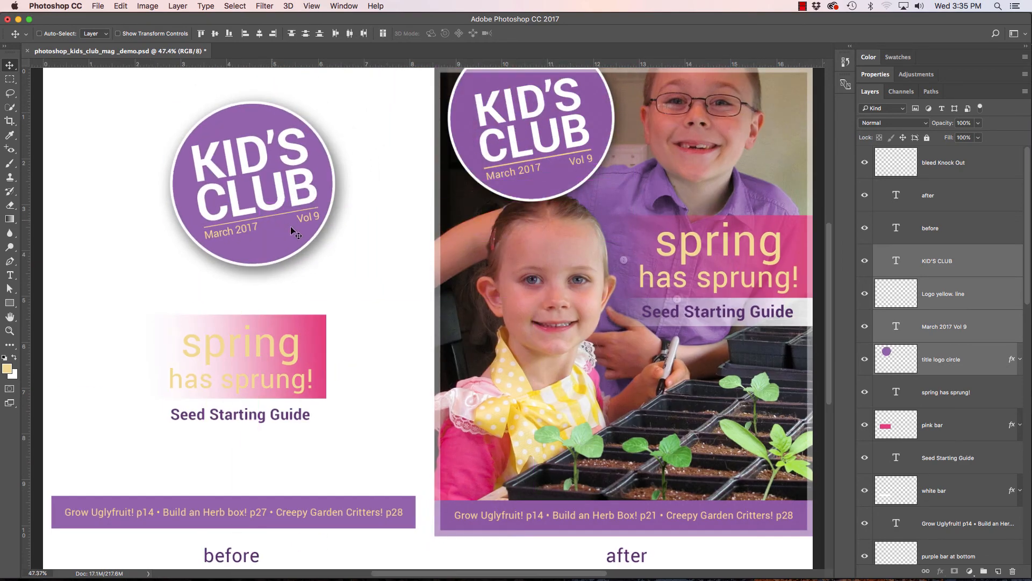